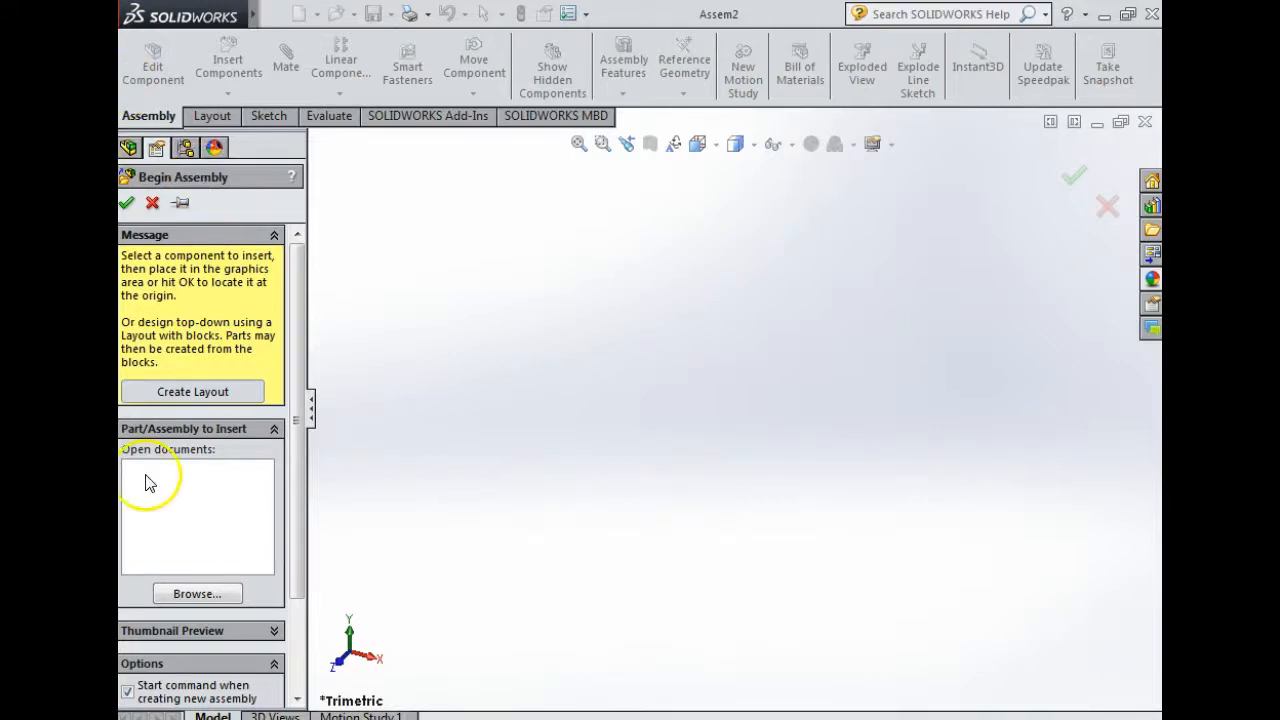
- Insert the Surface Revolve Jar Body part from the 4th Year Work > DCG > Practice folder as the first component
left_click(197, 594)
left_click_drag(531, 263, 540, 393)
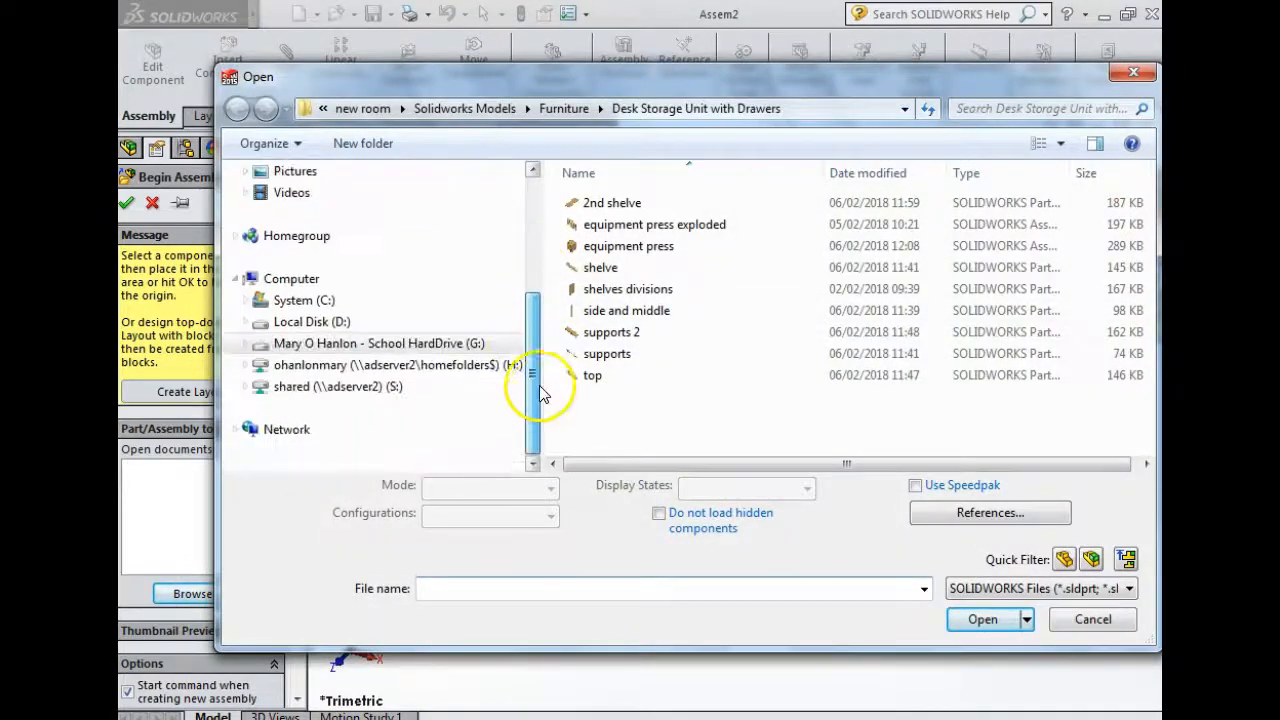
left_click(364, 368)
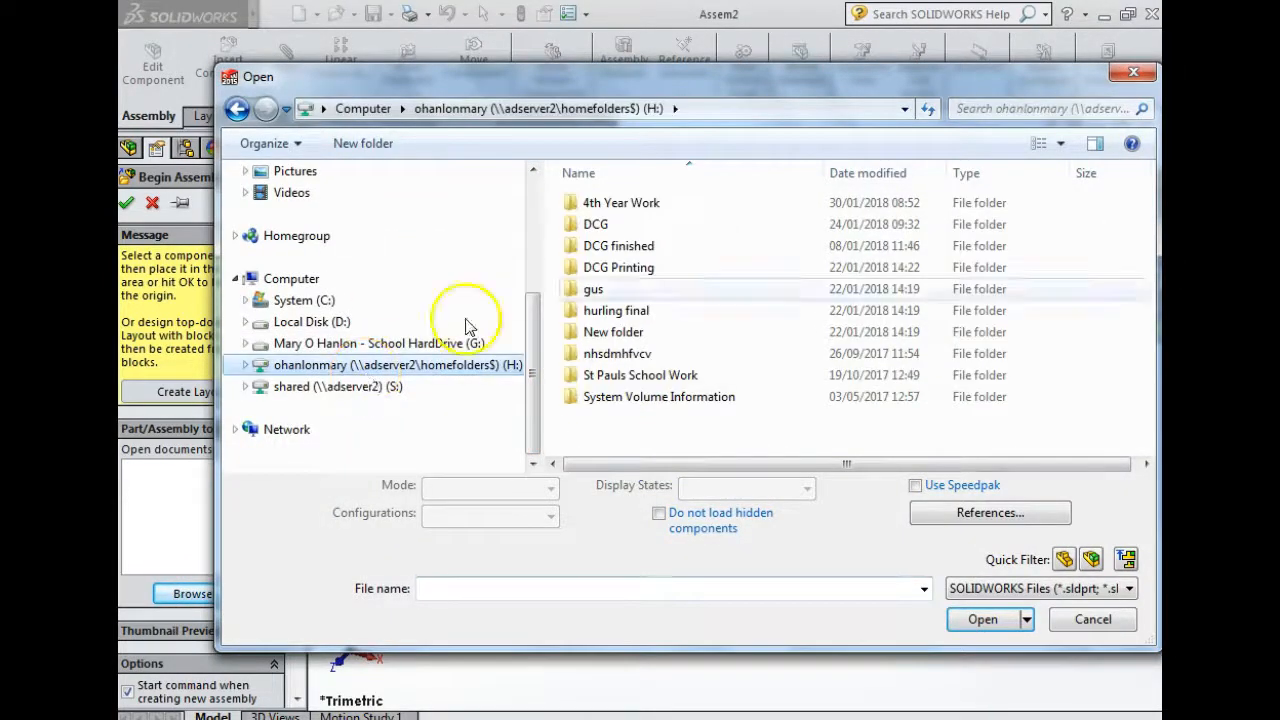
double_click(614, 205)
double_click(608, 204)
double_click(607, 226)
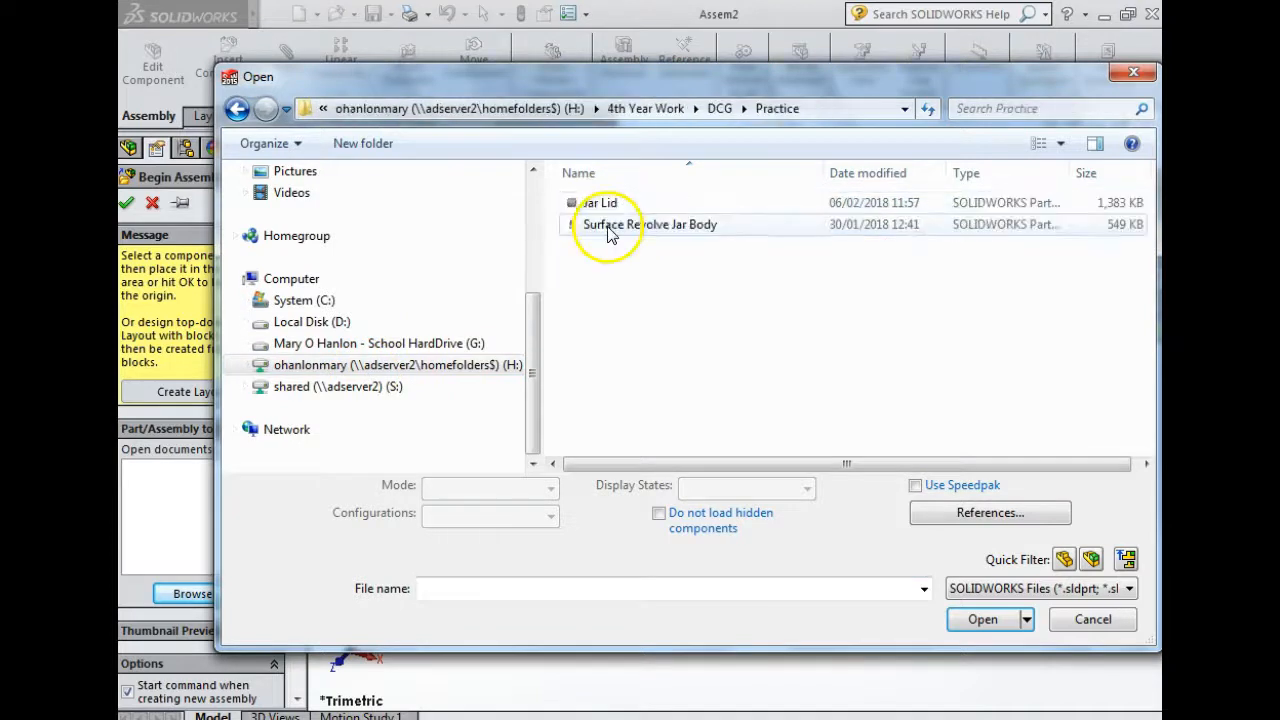
double_click(608, 226)
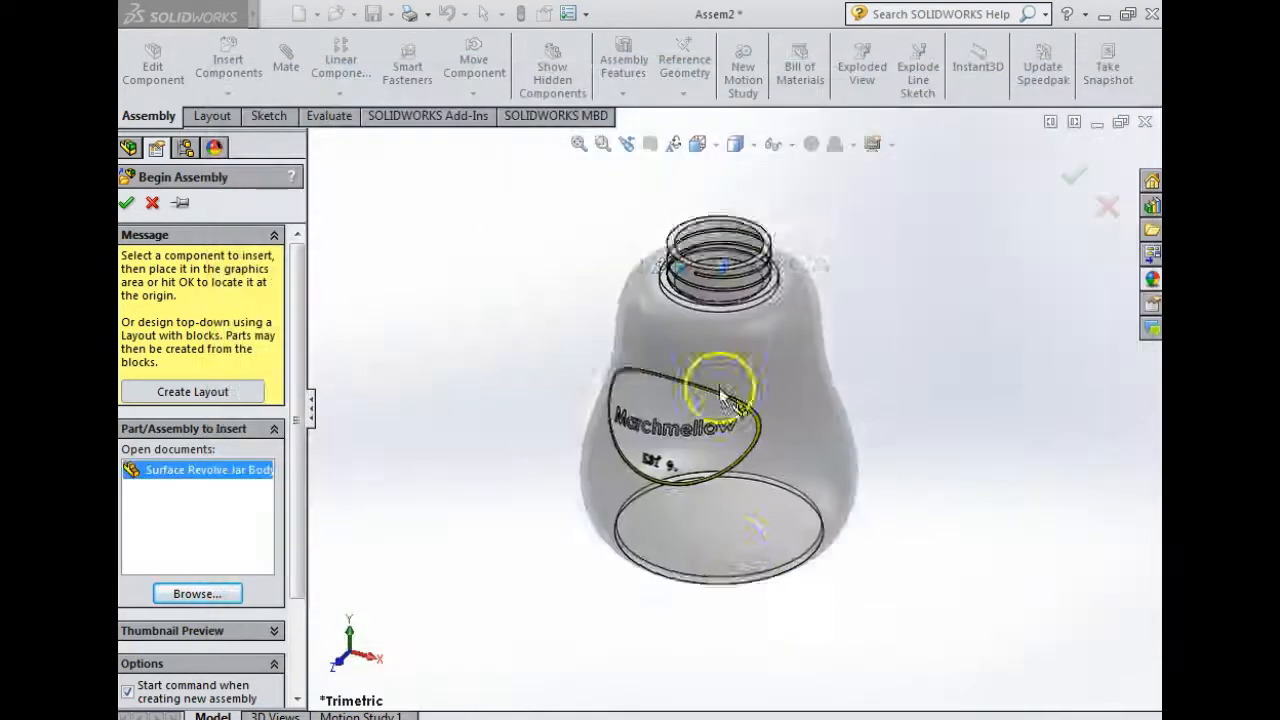
left_click(753, 369)
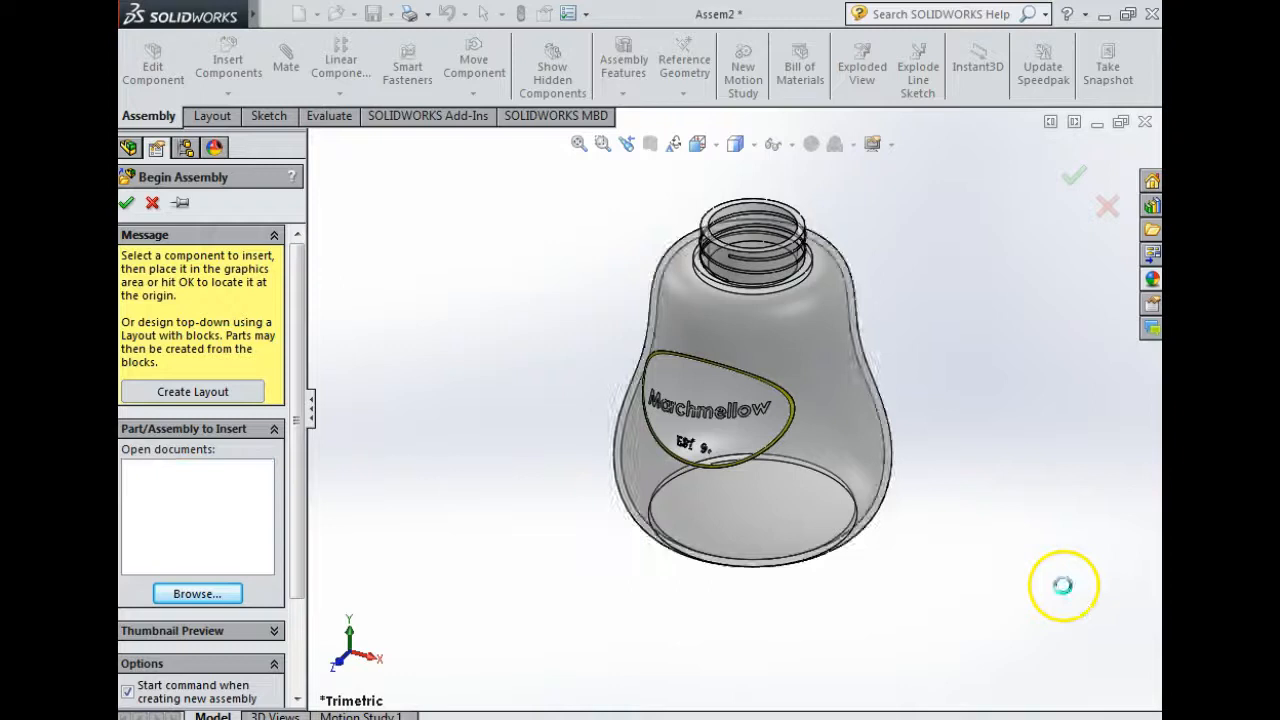
- Insert the Jar Lid part from the Practice folder and position it beside the jar's neck
middle_click_drag(926, 434, 893, 425)
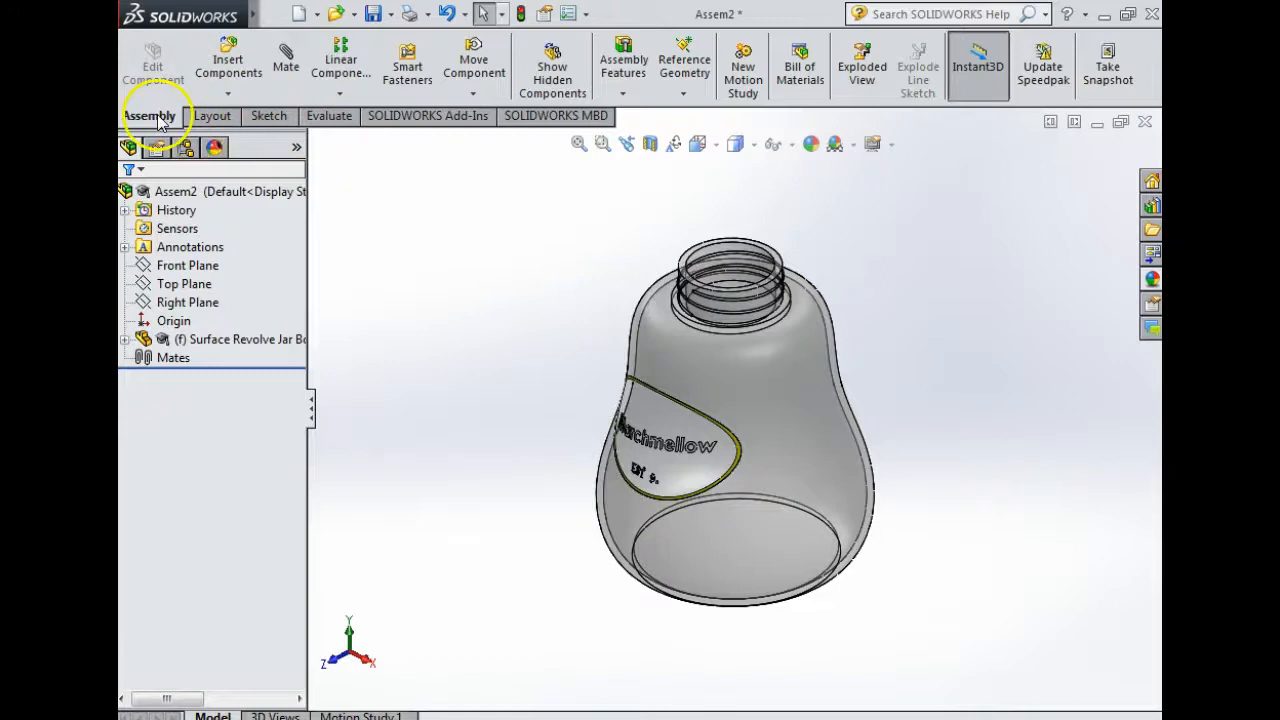
left_click(230, 65)
left_click(226, 578)
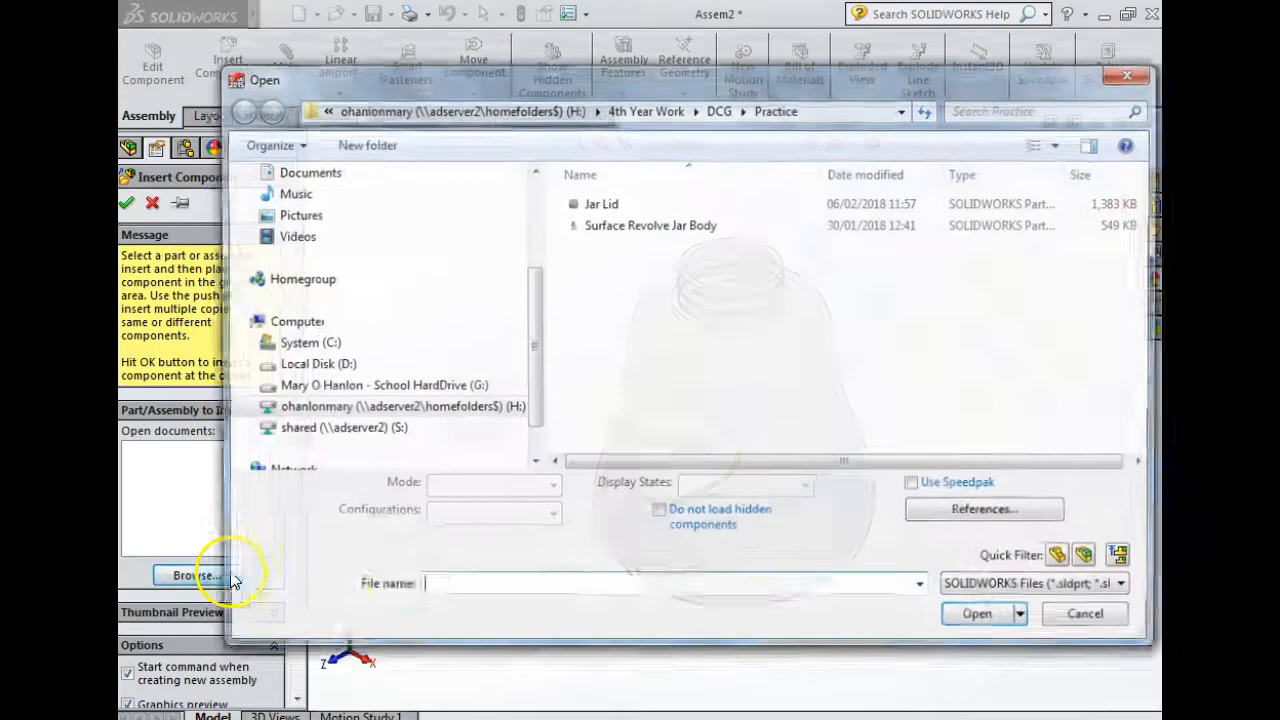
double_click(617, 208)
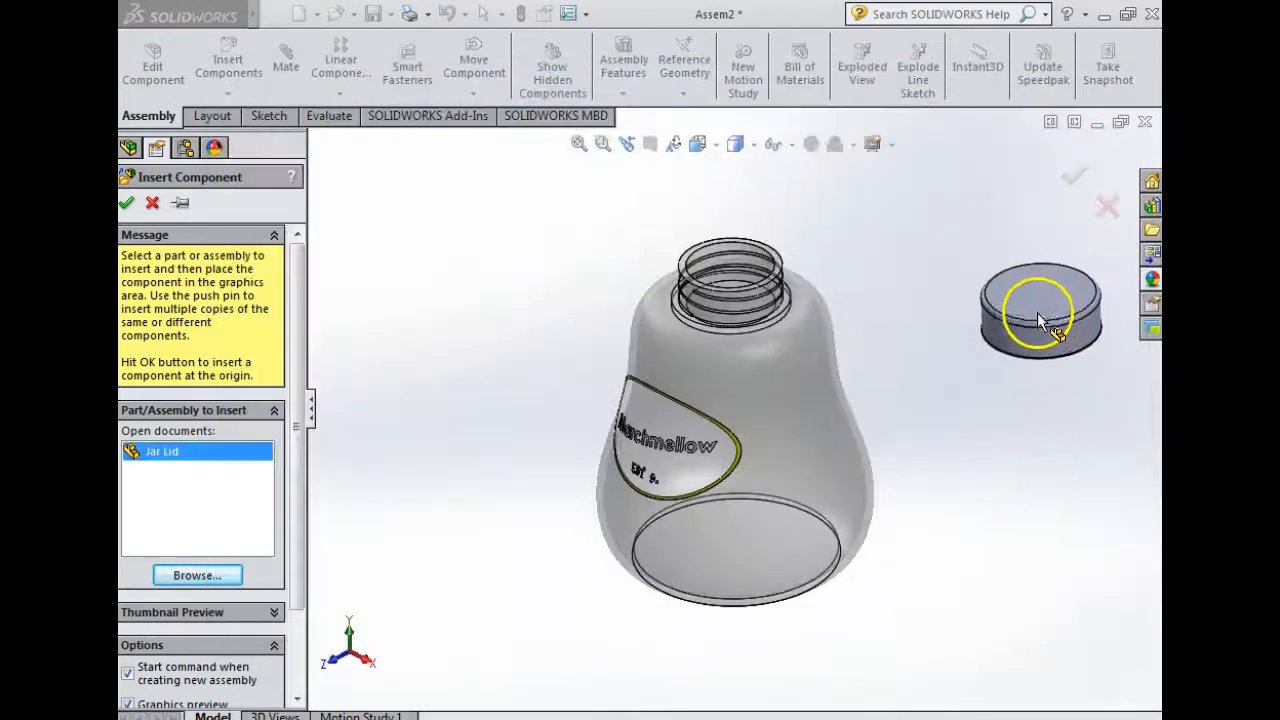
left_click(1003, 338)
left_click_drag(1005, 360, 928, 350)
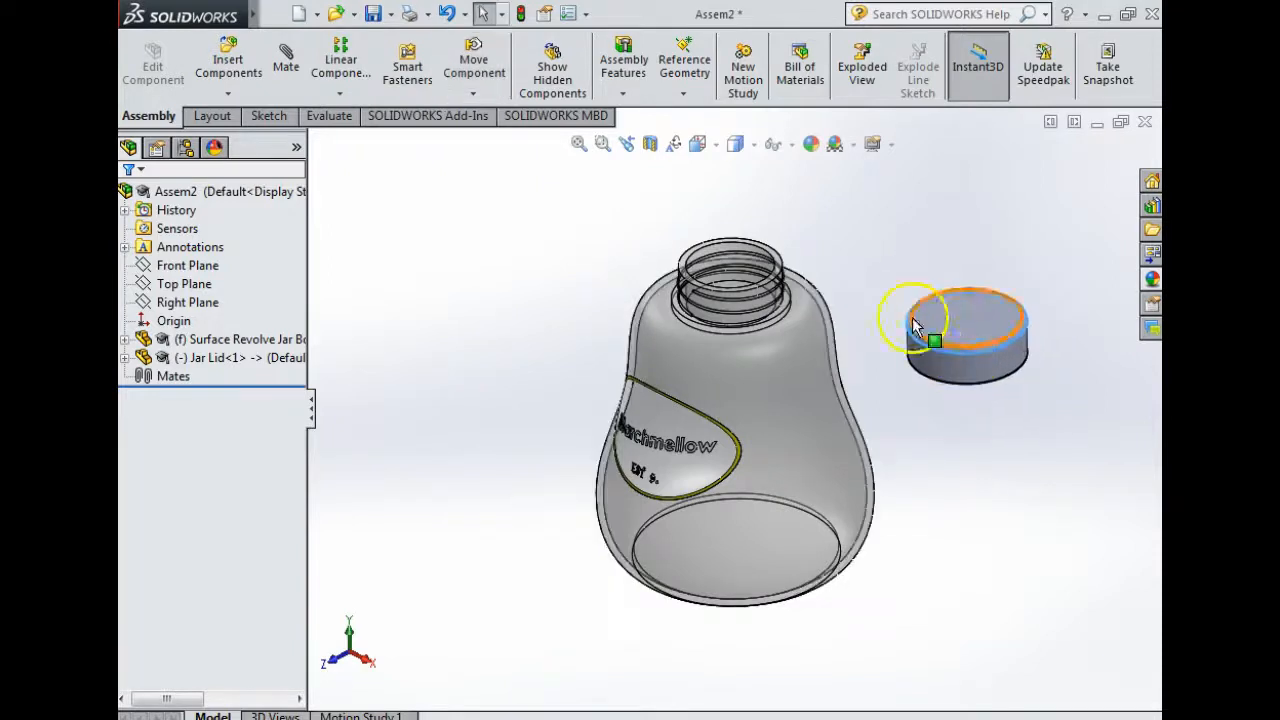
- Add a concentric mate between the inner cylindrical face of the jar's neck and the inner cylindrical face of the lid
left_click(287, 63)
scroll(775, 318, "down", 8)
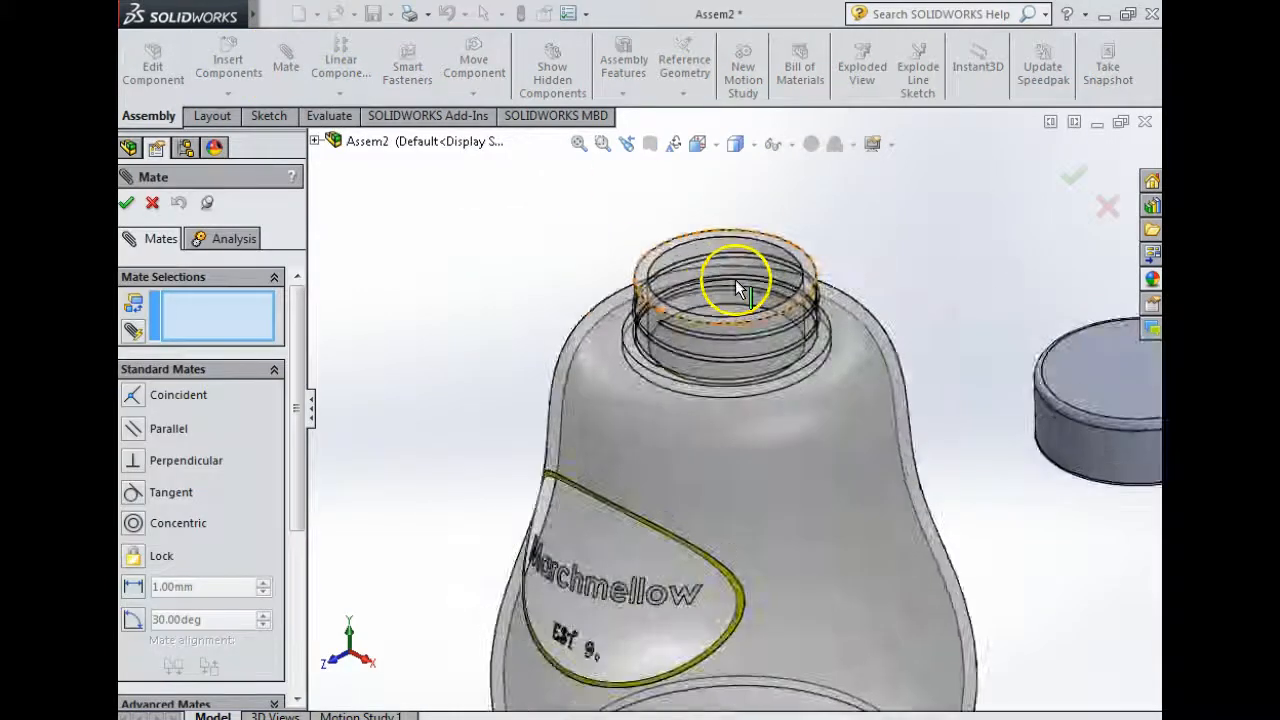
left_click(711, 241)
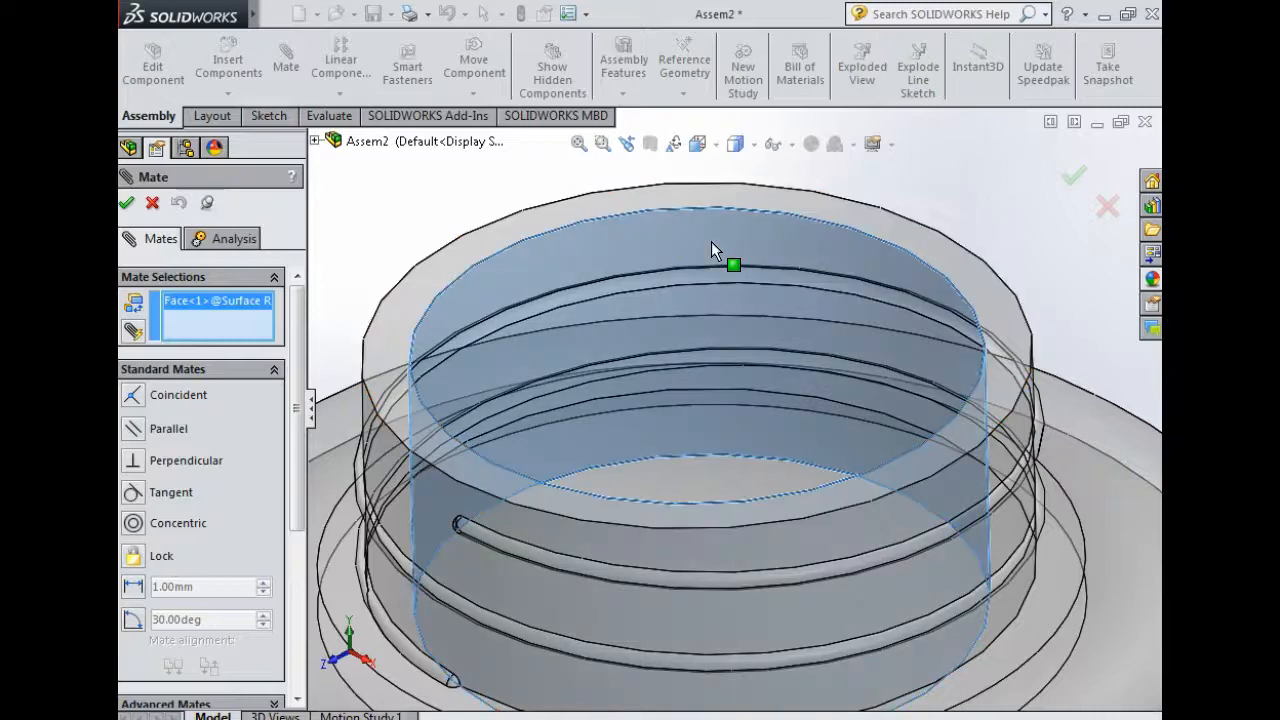
middle_click_drag(771, 323, 746, 346)
scroll(857, 466, "up", 8)
scroll(880, 570, "up", 3)
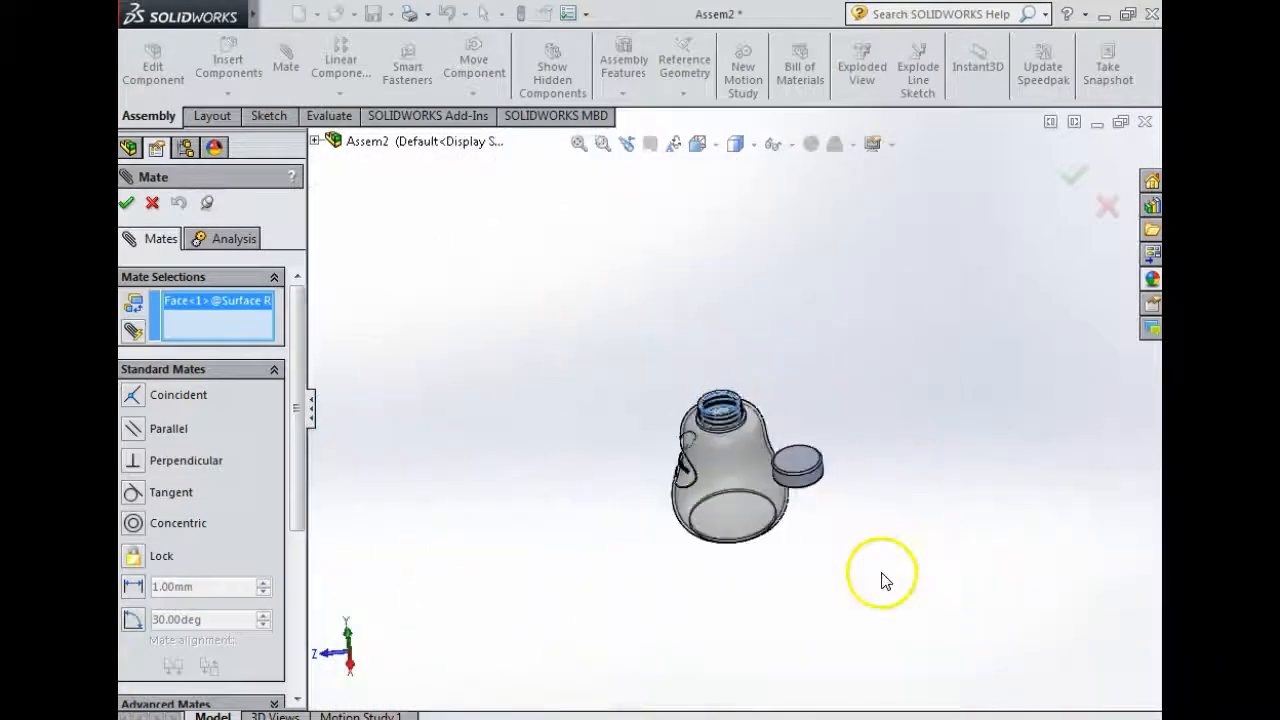
middle_click_drag(880, 580, 837, 366)
scroll(794, 466, "down", 6)
scroll(745, 337, "down", 8)
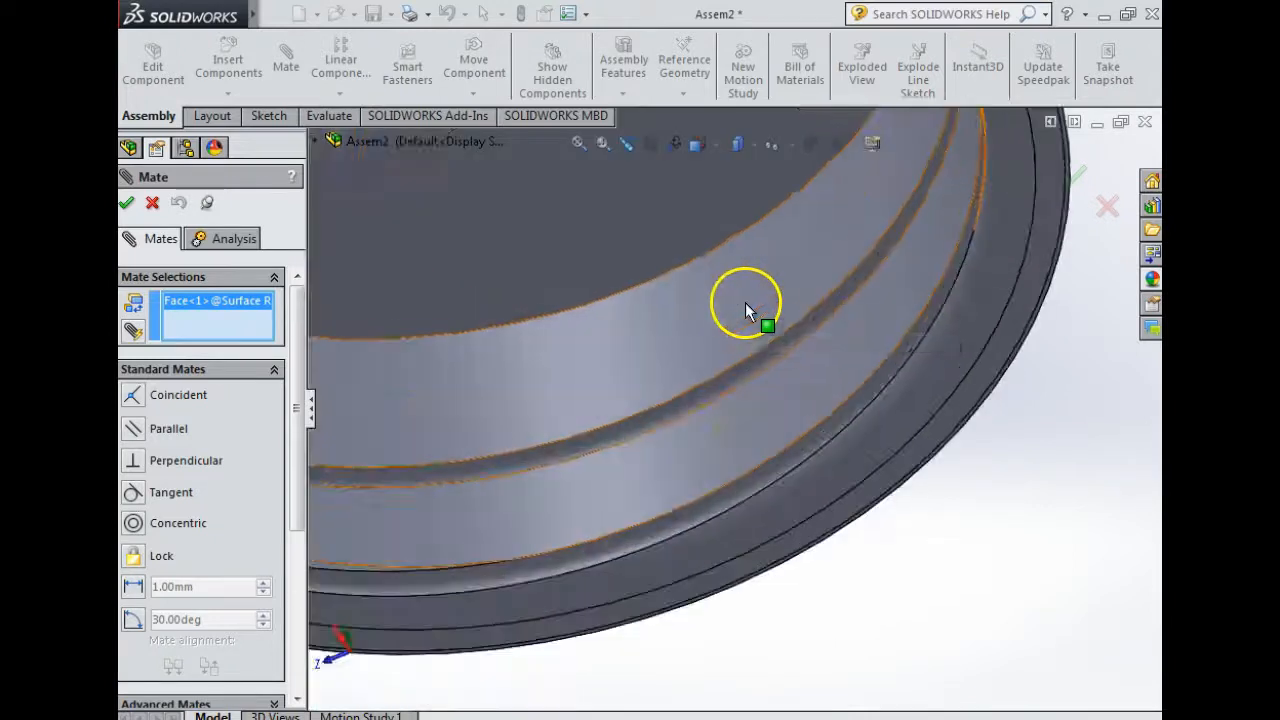
left_click(726, 293)
scroll(740, 530, "up", 4)
middle_click_drag(666, 360, 276, 580)
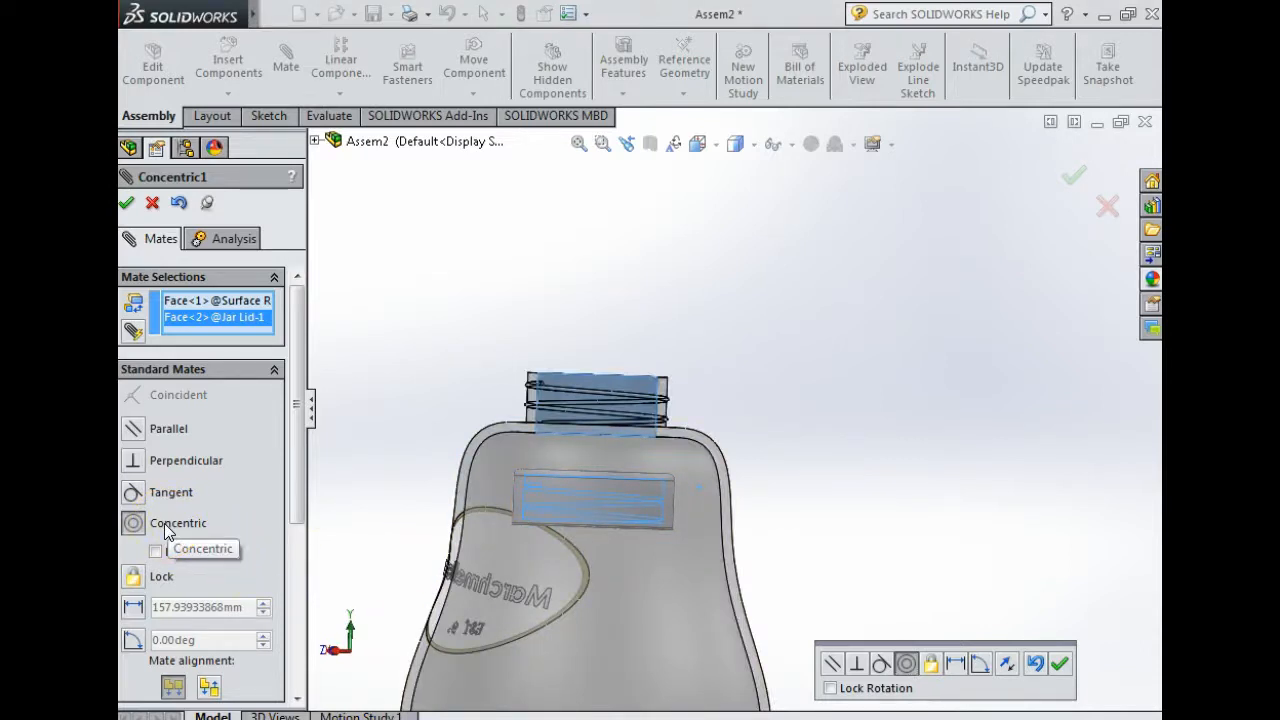
left_click(126, 206)
left_click(126, 206)
- Move the lid up along its axis to sit above the jar's neck, and expand the assembly's list of mates
left_click_drag(639, 511, 680, 287)
left_click(752, 402)
middle_click_drag(688, 378, 843, 315)
left_click(152, 381)
left_click(125, 378)
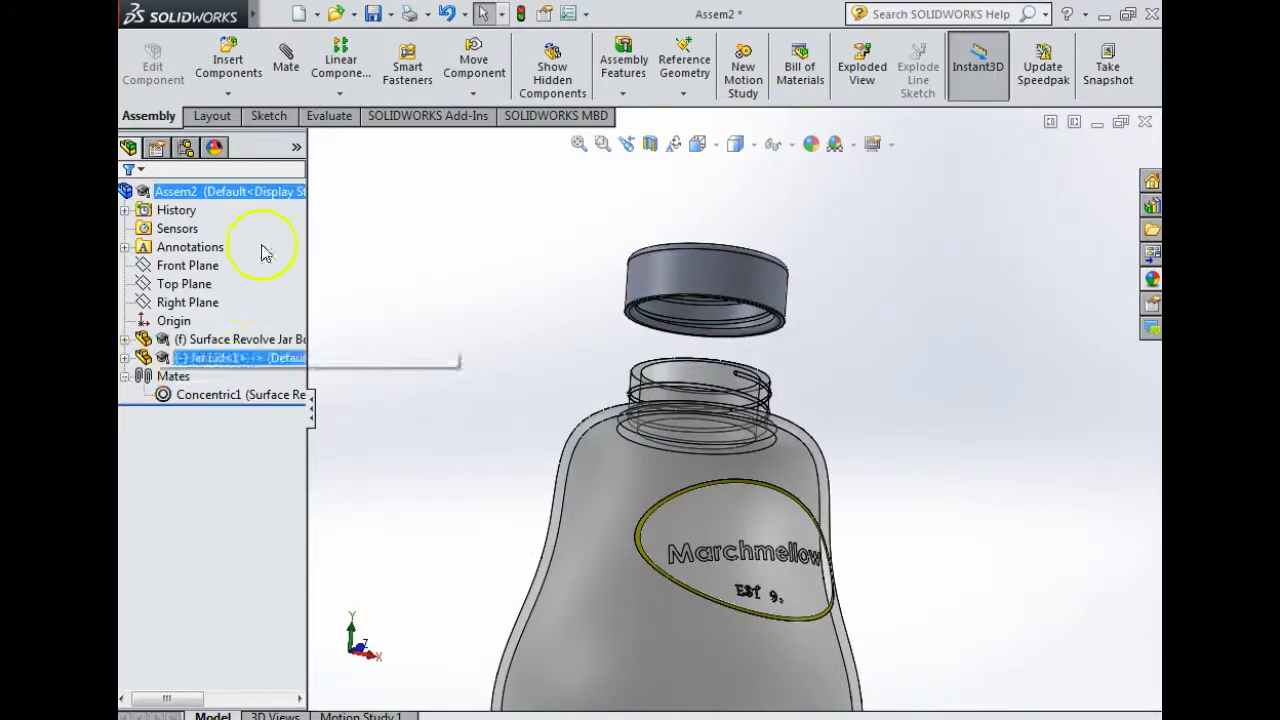
- Start another mate, look through the advanced and mechanical mate types, and return to the standard mates
left_click(286, 60)
left_click_drag(296, 343, 300, 509)
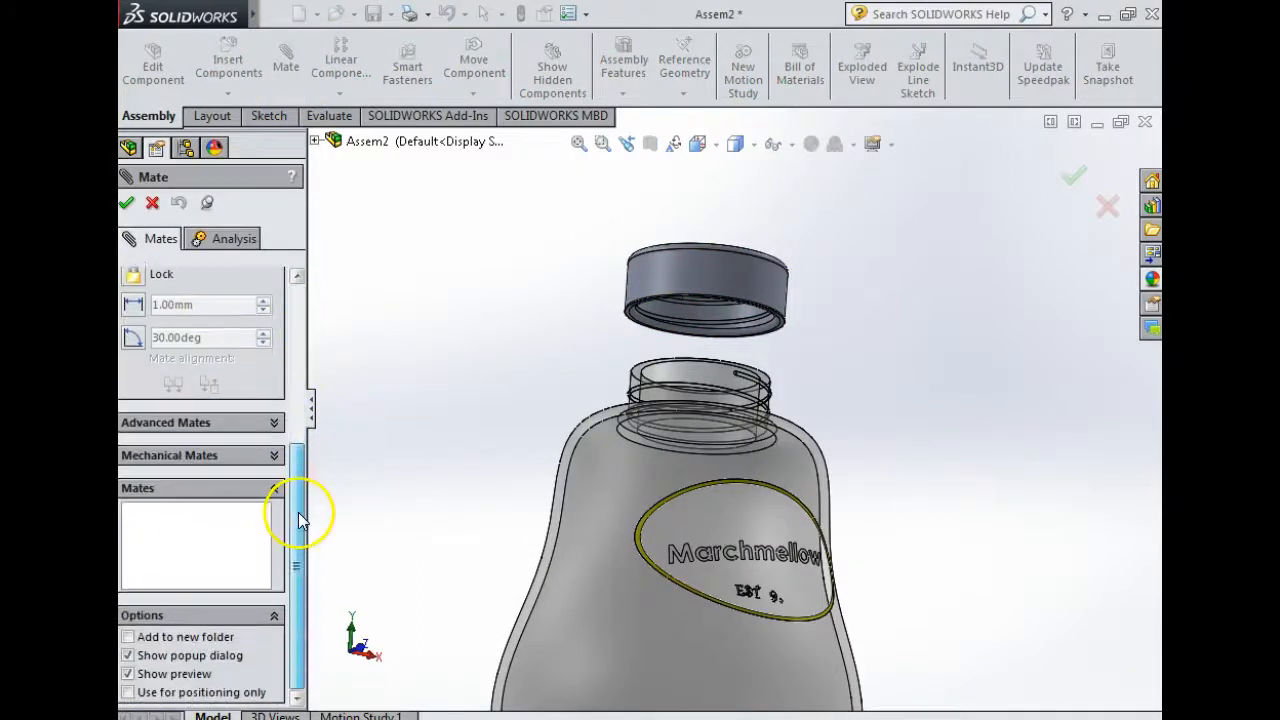
left_click(206, 423)
left_click(203, 456)
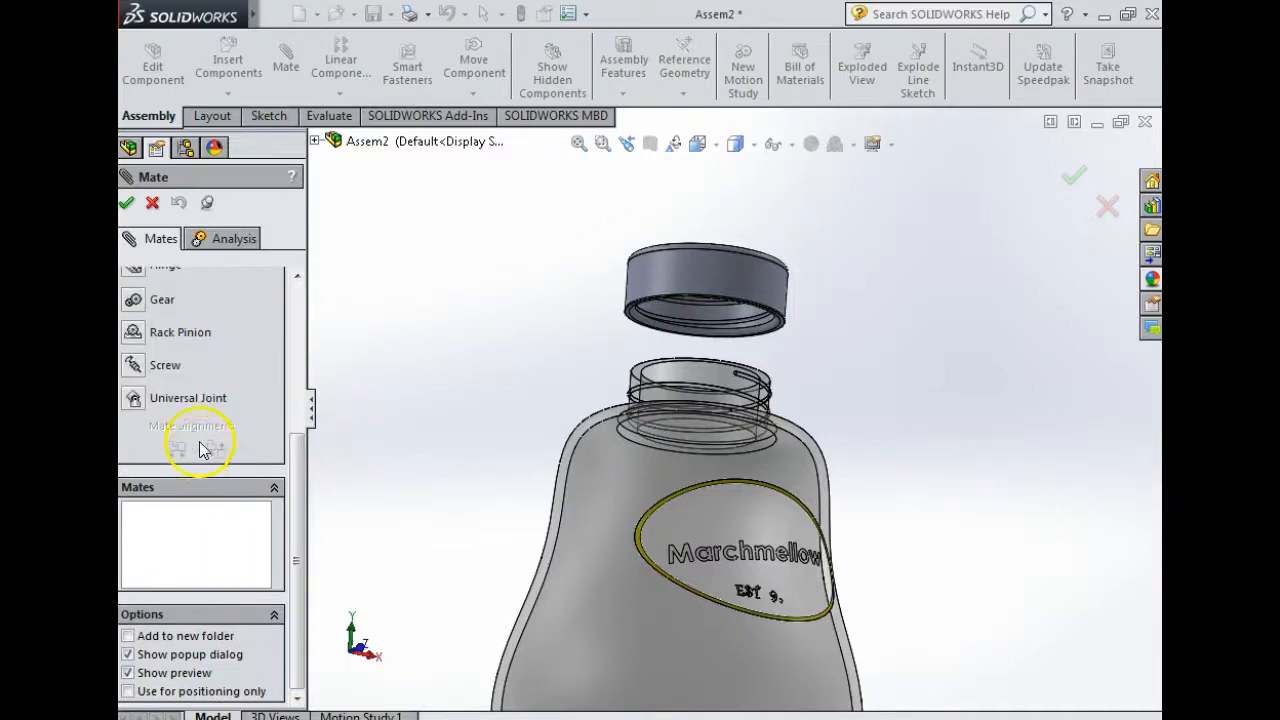
left_click_drag(297, 477, 297, 320)
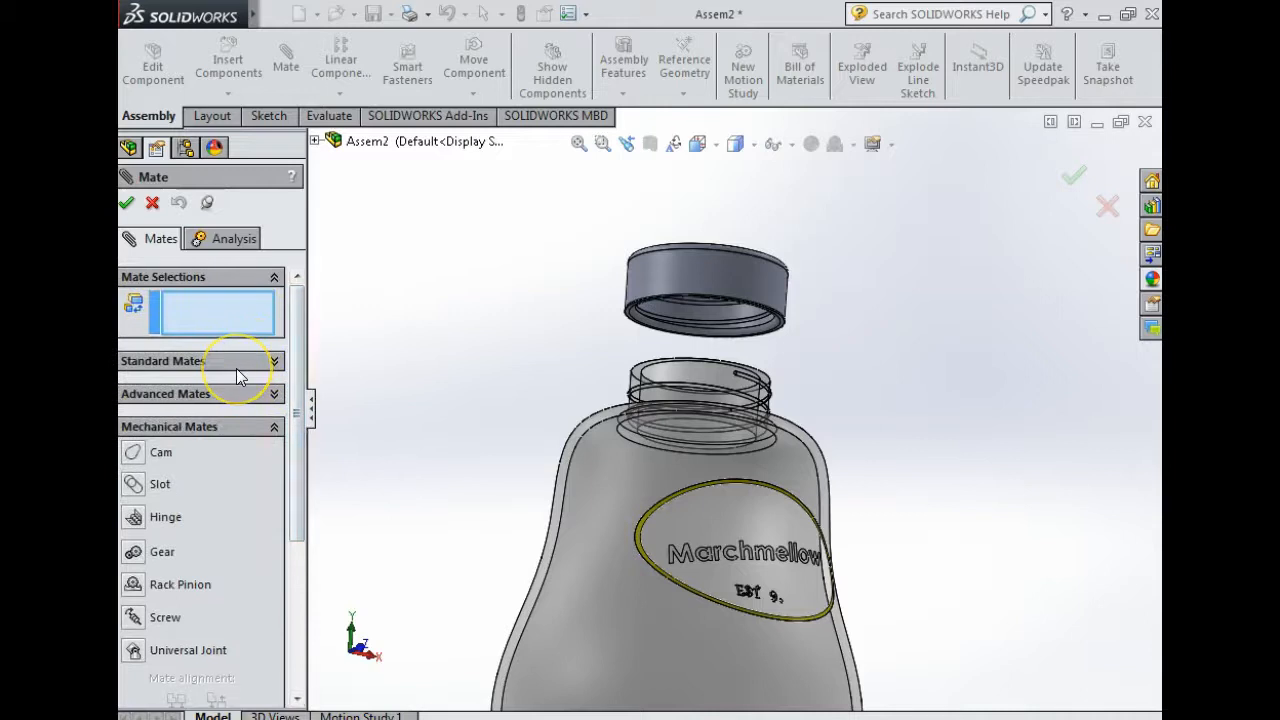
left_click(276, 364)
- Try to mate the rounded end face of the jar's thread with the matching end face of the lid's thread groove
scroll(700, 360, "down", 10)
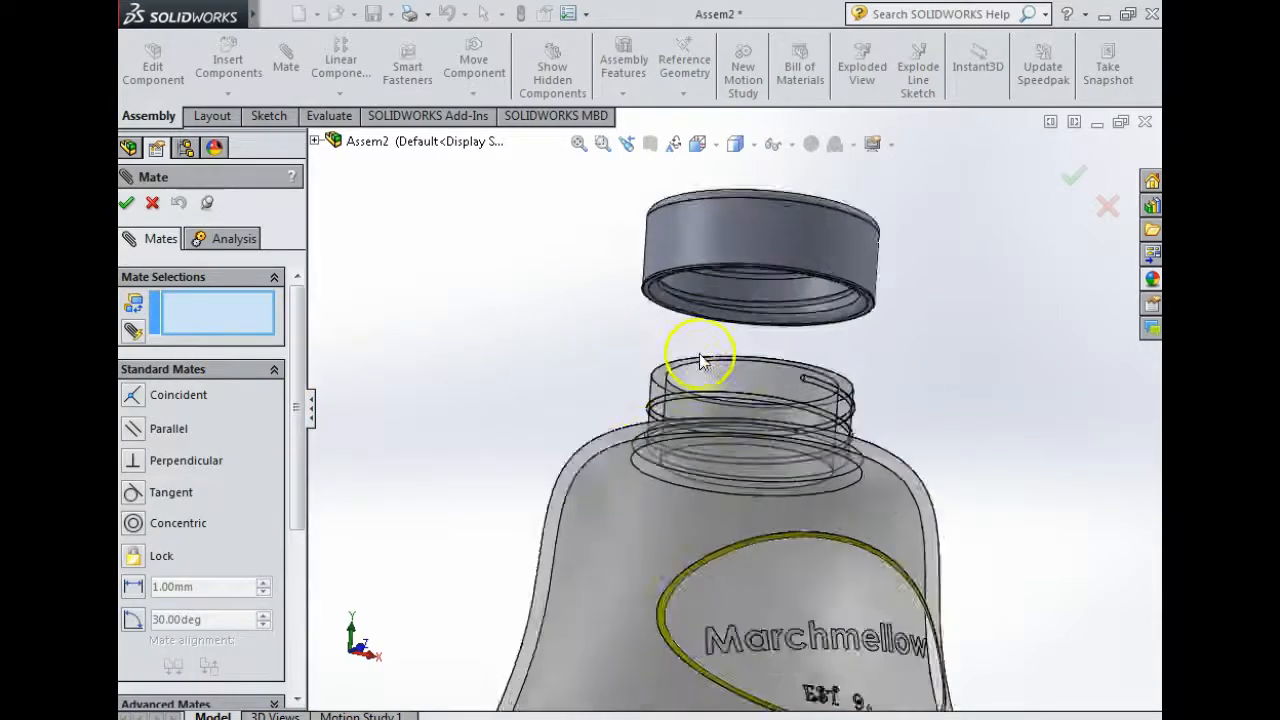
scroll(846, 432, "down", 8)
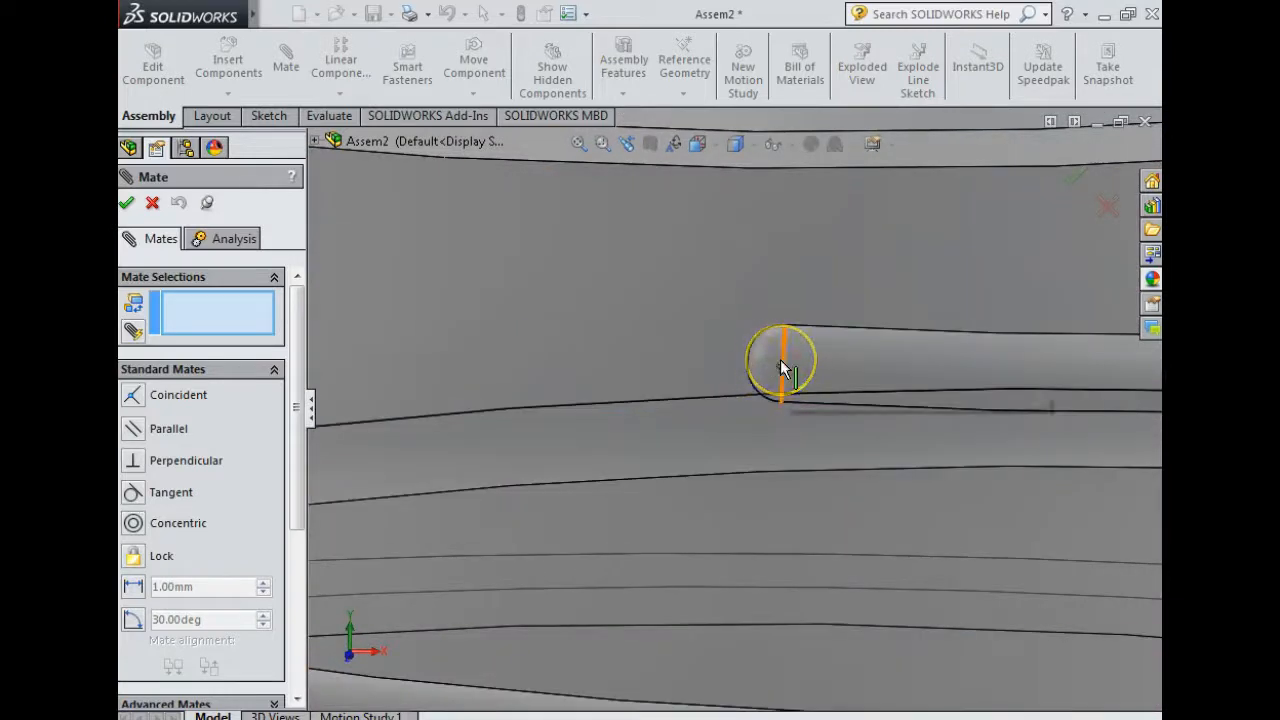
left_click(773, 355)
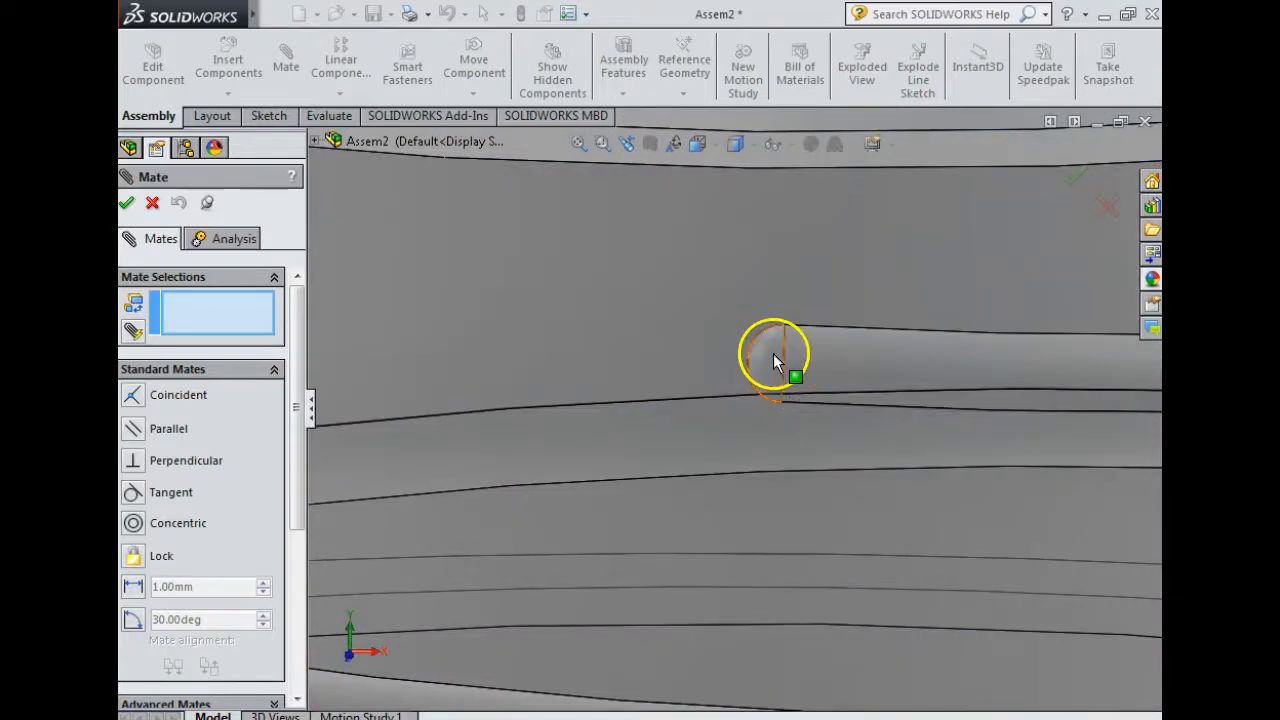
scroll(822, 404, "up", 10)
middle_click_drag(845, 355, 757, 580)
scroll(757, 580, "down", 10)
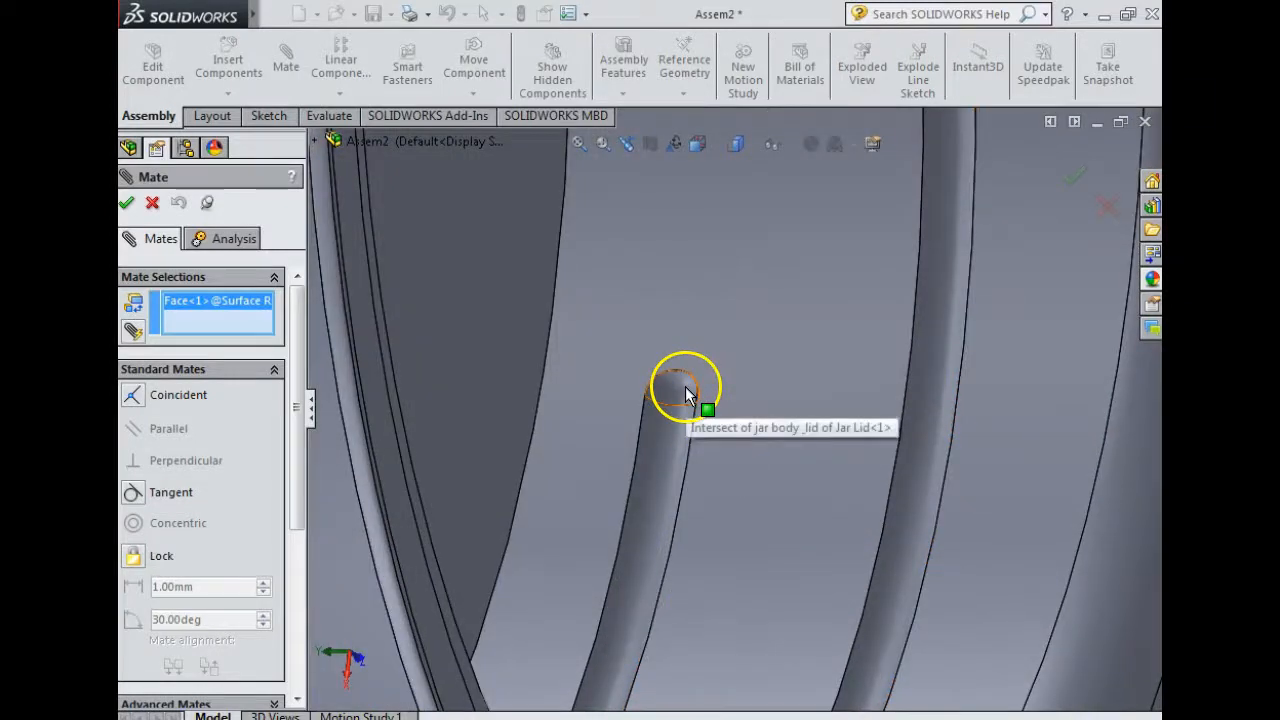
left_click(685, 386)
scroll(760, 528, "up", 10)
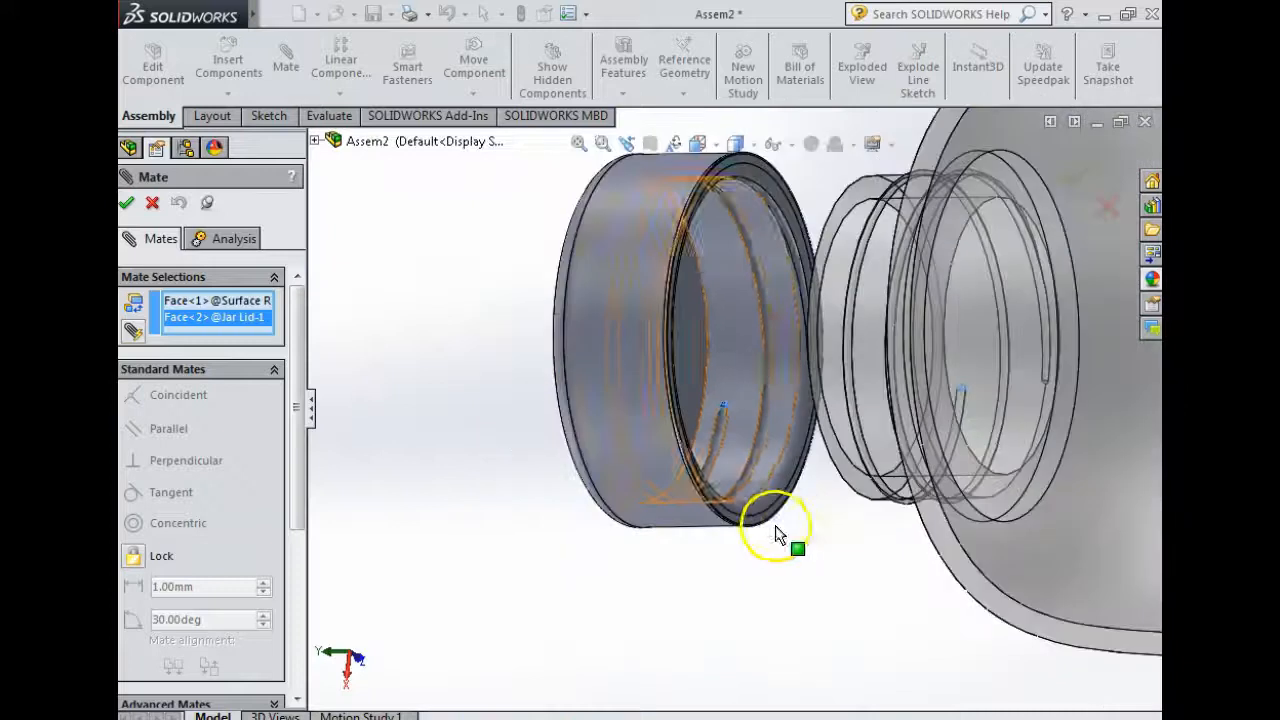
middle_click_drag(768, 486, 709, 691)
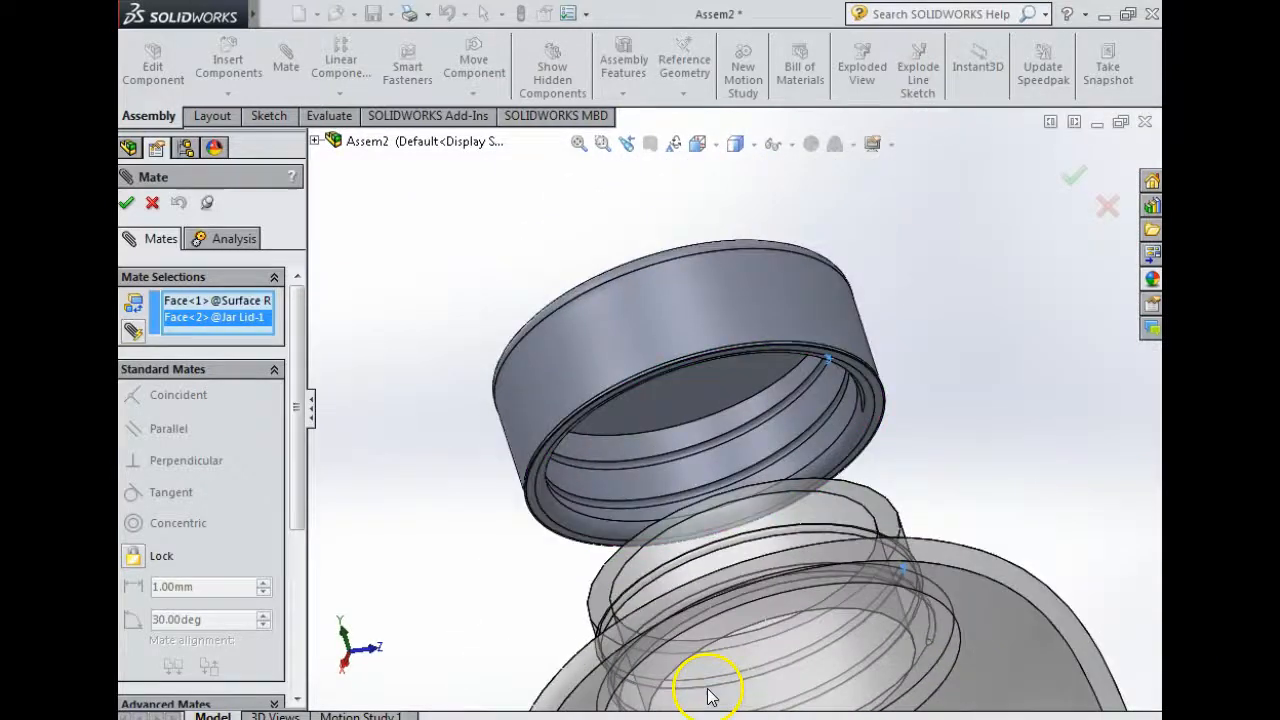
left_click(826, 352)
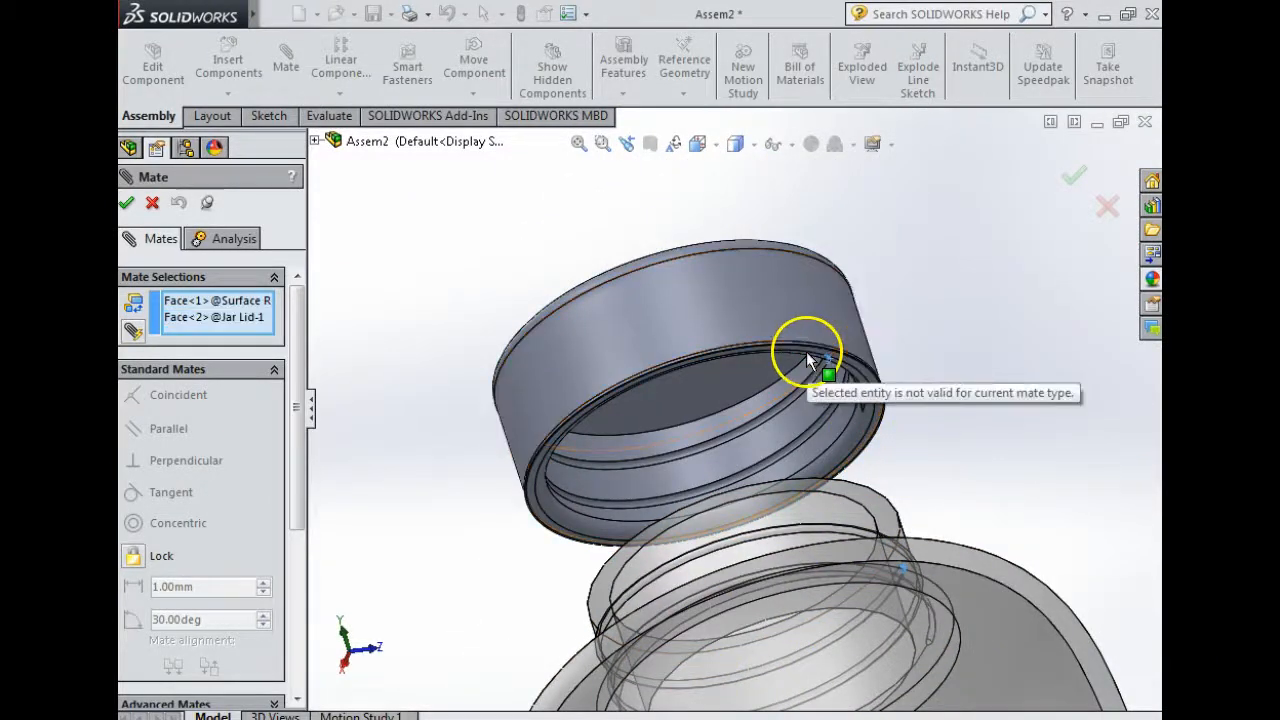
left_click(128, 204)
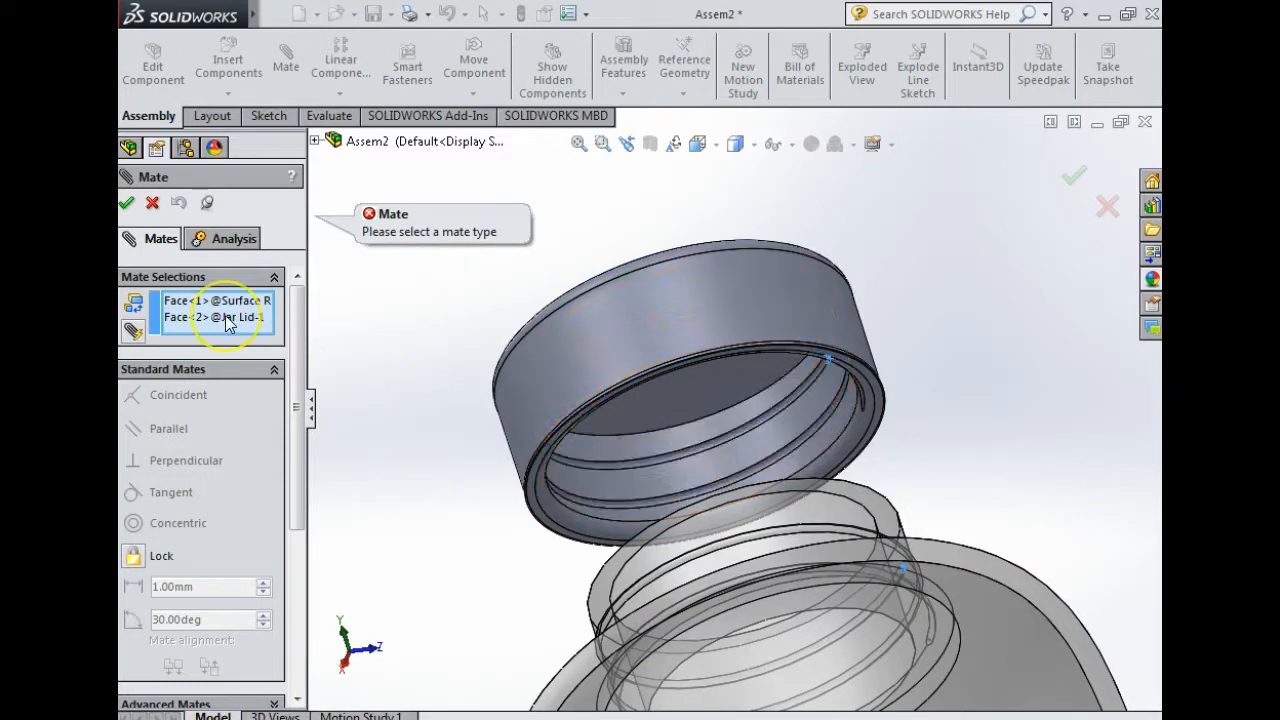
- Clear both thread end faces from the mate selections
key("Delete")
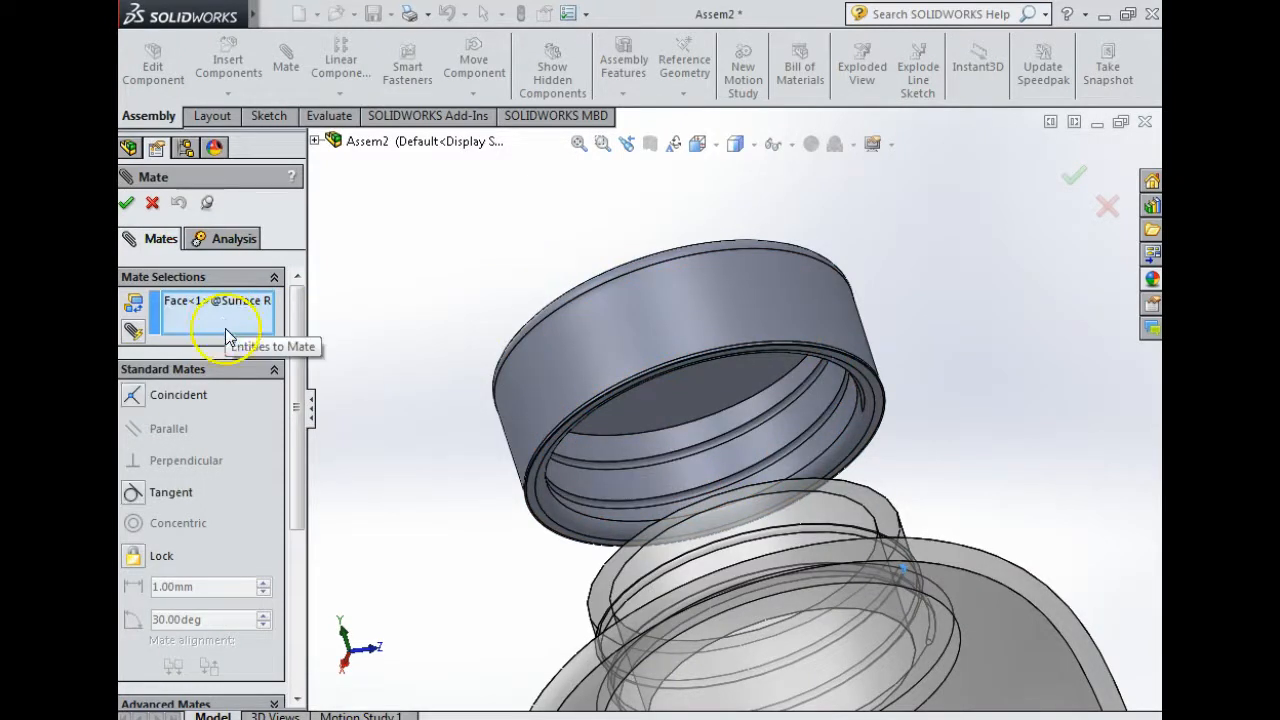
left_click(238, 304)
key("Delete")
- Add a coincident mate between the end vertex of the lid's thread groove and the end vertex of the jar's thread
middle_click_drag(849, 434, 908, 337)
scroll(814, 380, "down", 10)
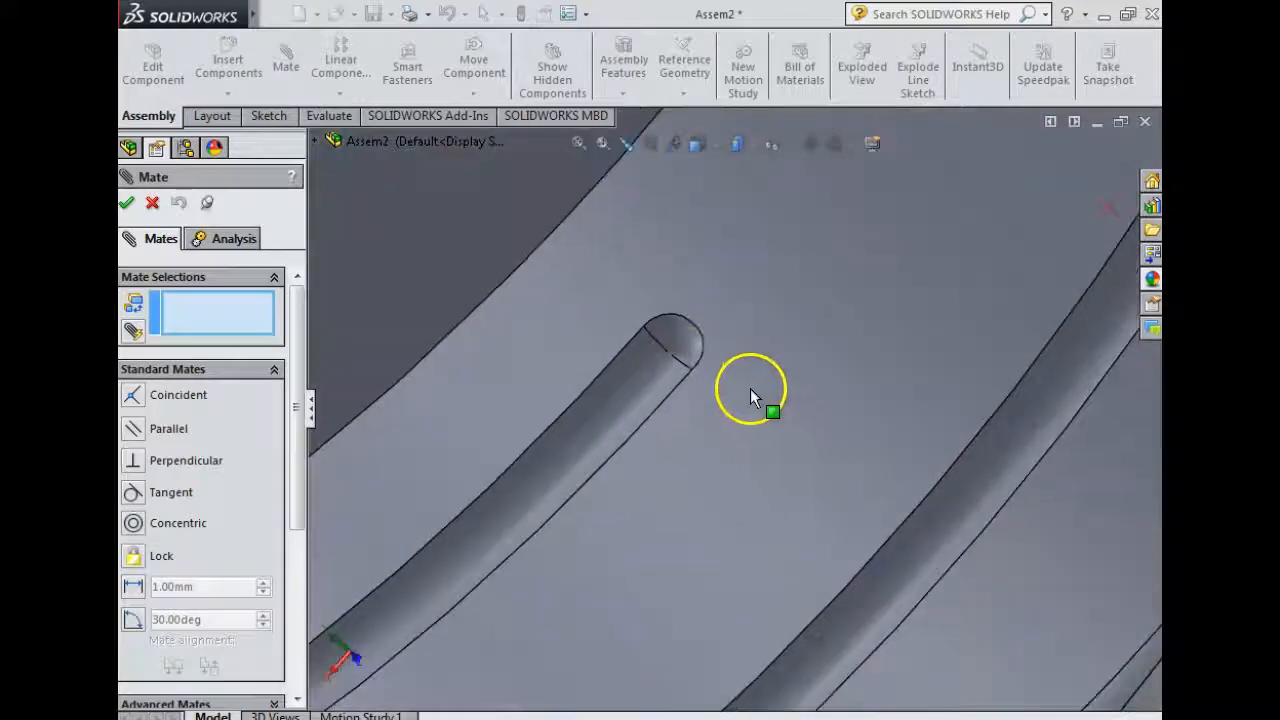
left_click(614, 318)
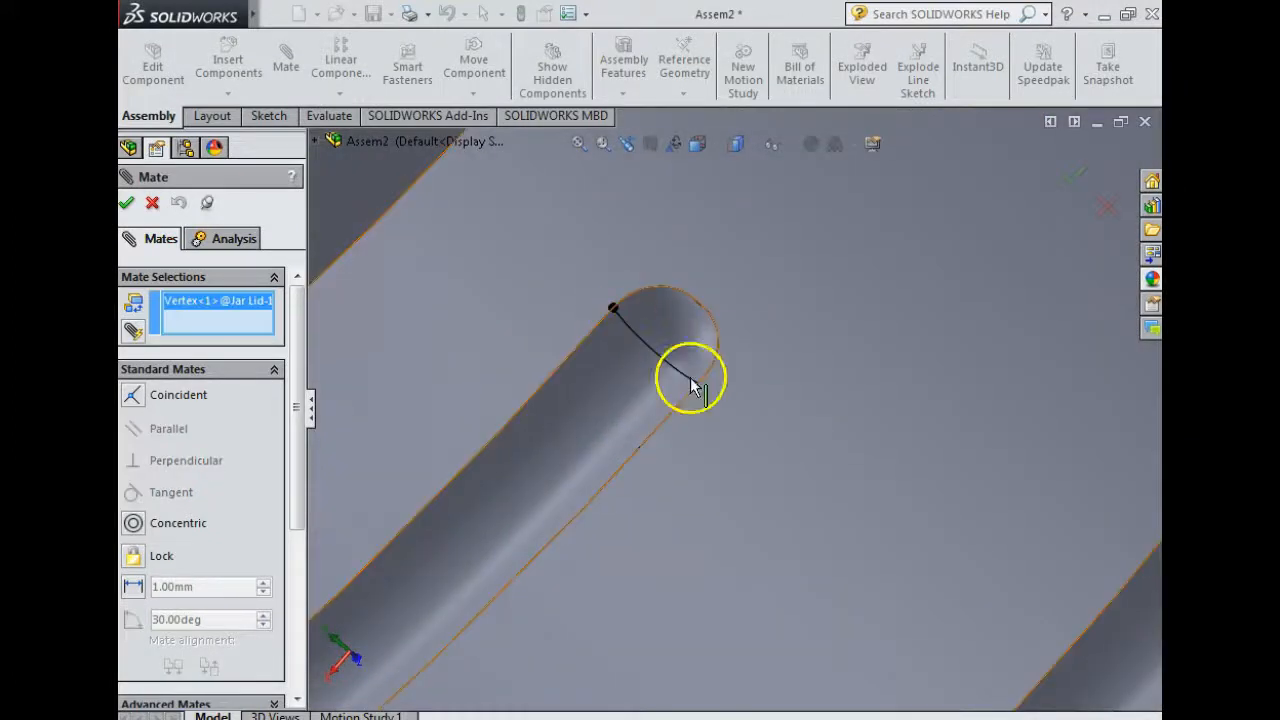
scroll(775, 443, "up", 10)
middle_click_drag(810, 437, 1012, 345)
scroll(730, 405, "down", 15)
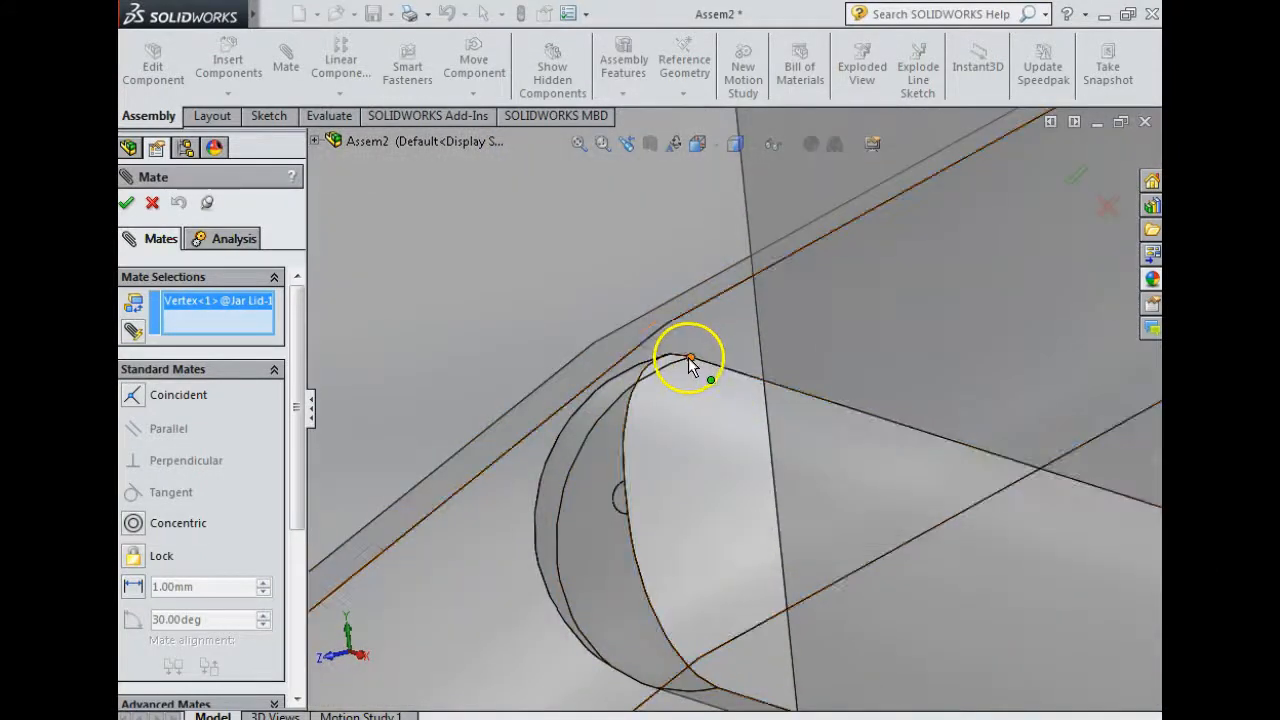
left_click(689, 358)
scroll(868, 460, "up", 10)
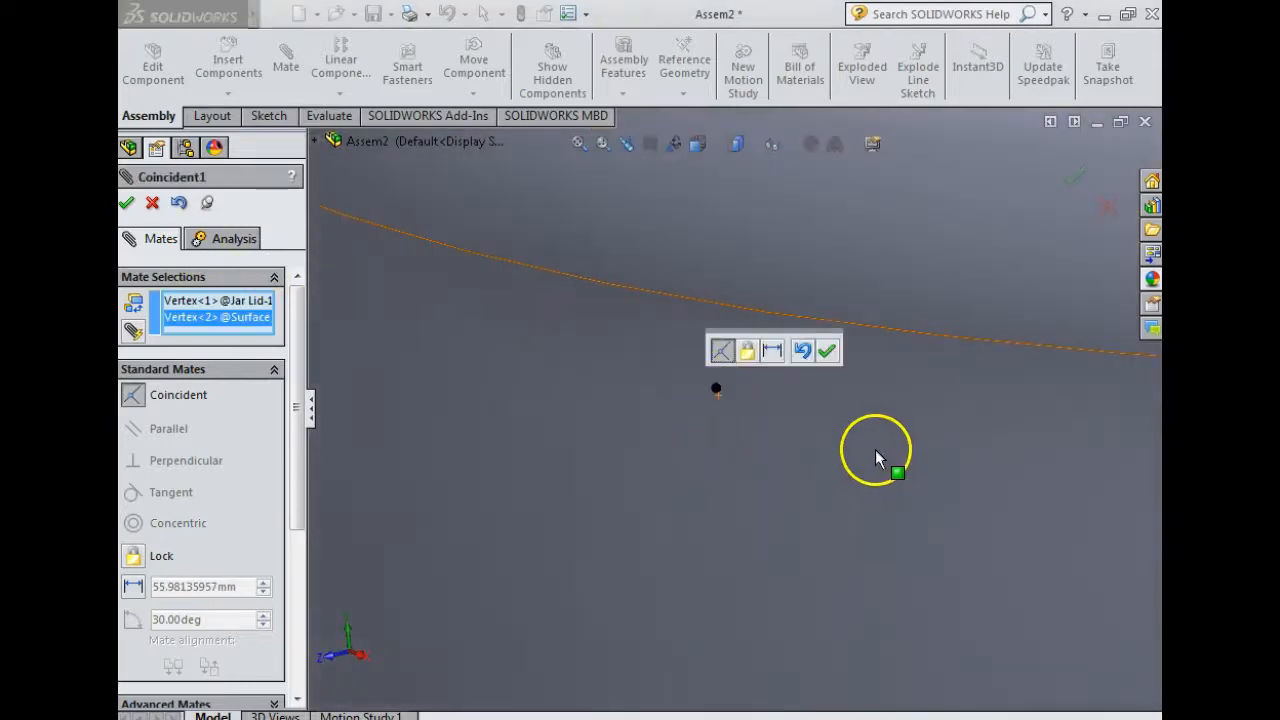
left_click(127, 204)
left_click(126, 204)
- Create a planar section view parallel to the Front Plane at an offset of about 204 mm, cutting through the lid and jar
scroll(645, 388, "up", 5)
middle_click_drag(690, 386, 779, 313)
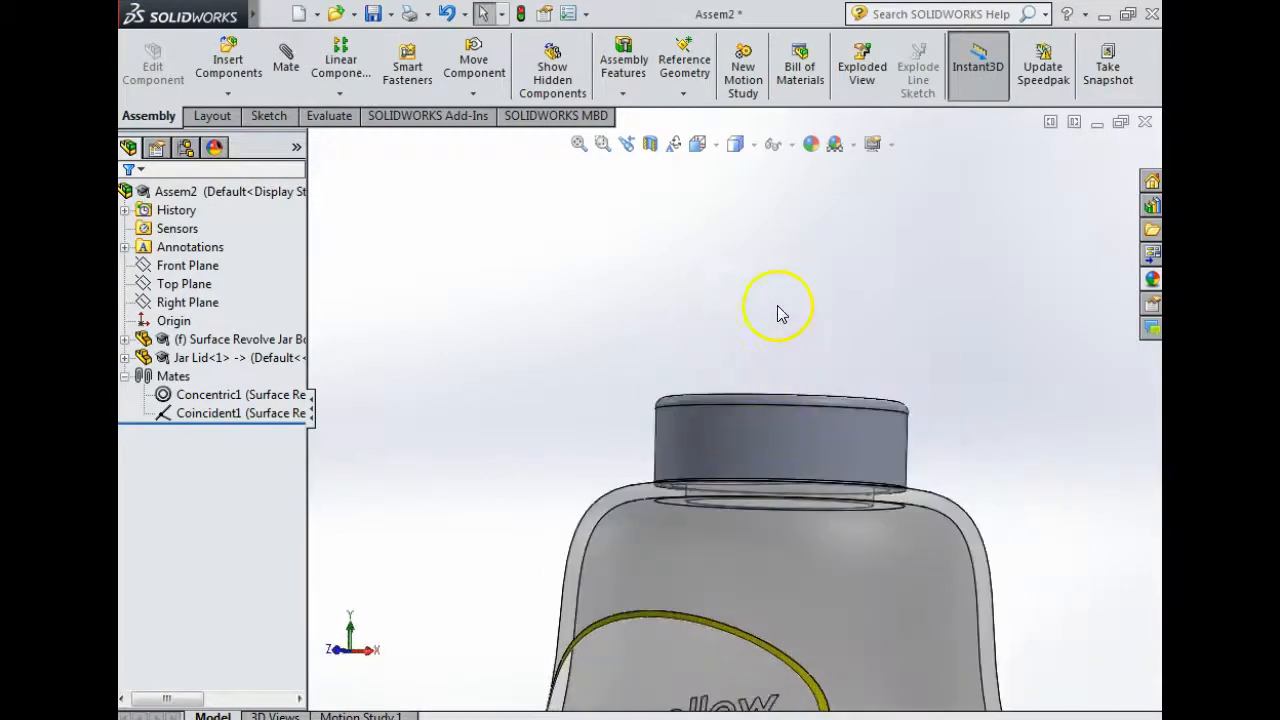
left_click(650, 146)
middle_click_drag(923, 429, 910, 530)
left_click_drag(910, 530, 729, 651)
scroll(737, 503, "down", 6)
middle_click_drag(733, 370, 848, 336)
scroll(862, 318, "up", 3)
scroll(890, 270, "down", 3)
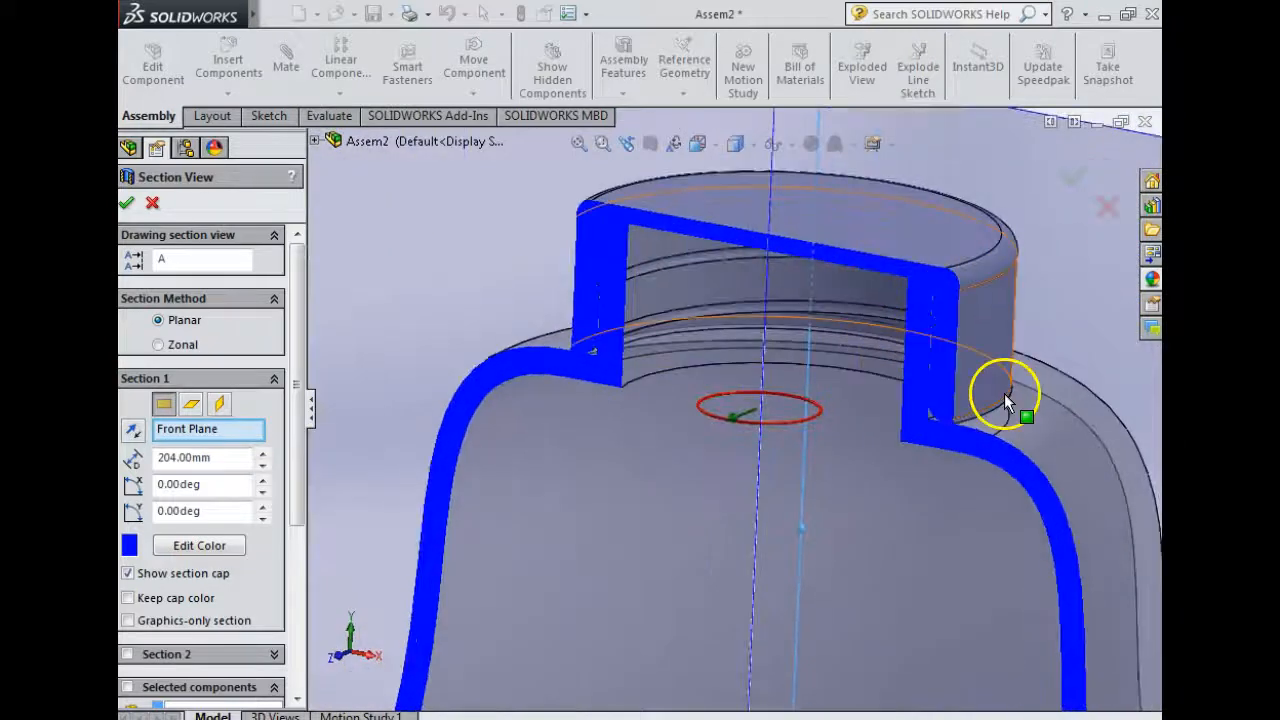
left_click(127, 204)
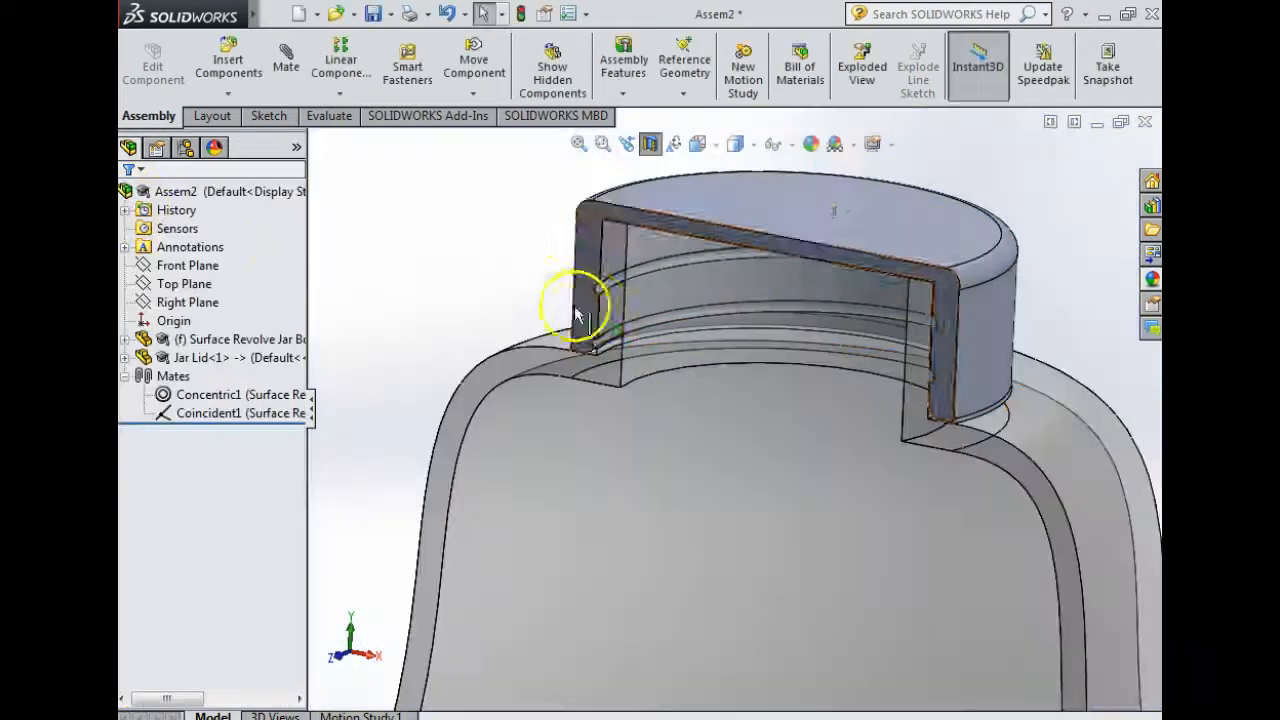
mouse_move(617, 334)
middle_mouse_down()
mouse_move(707, 284)
mouse_move(740, 331)
mouse_move(618, 335)
middle_mouse_up()
scroll(790, 490, "up", 3)
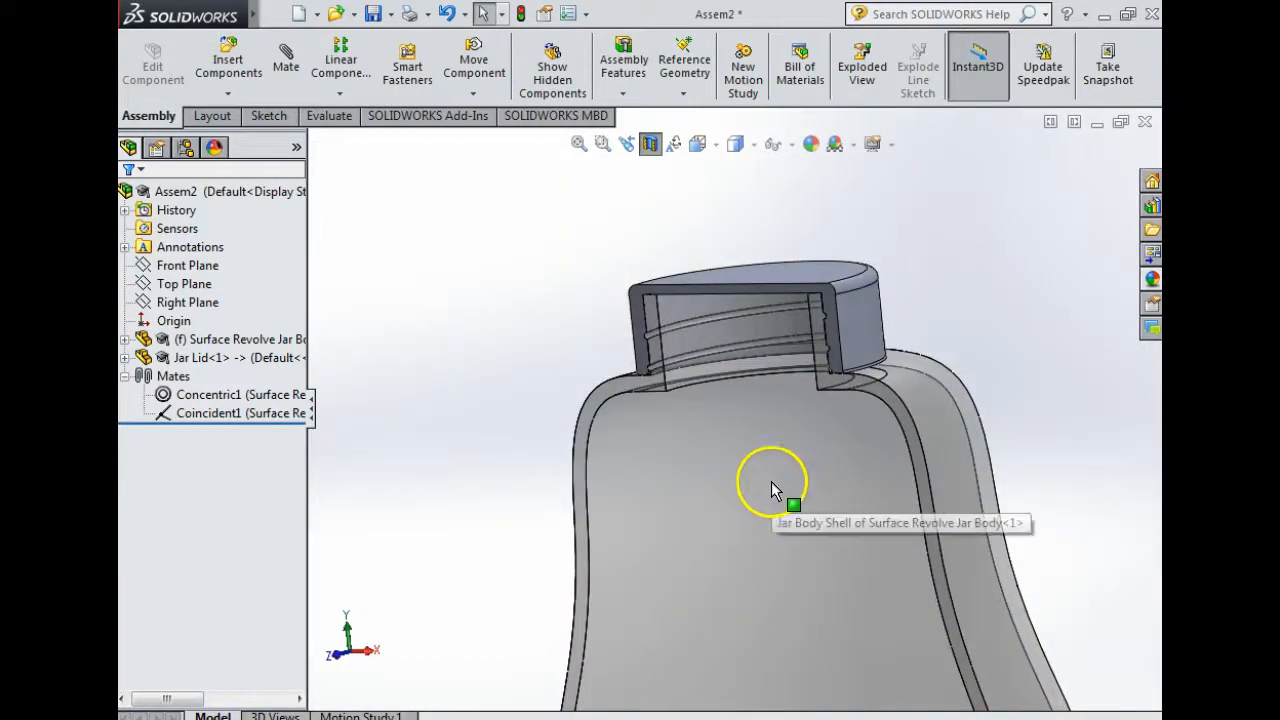
- Inspect the sectioned lid and jar, and turn off the section view to show the full assembly
middle_click_drag(865, 402, 800, 447)
scroll(829, 468, "up", 4)
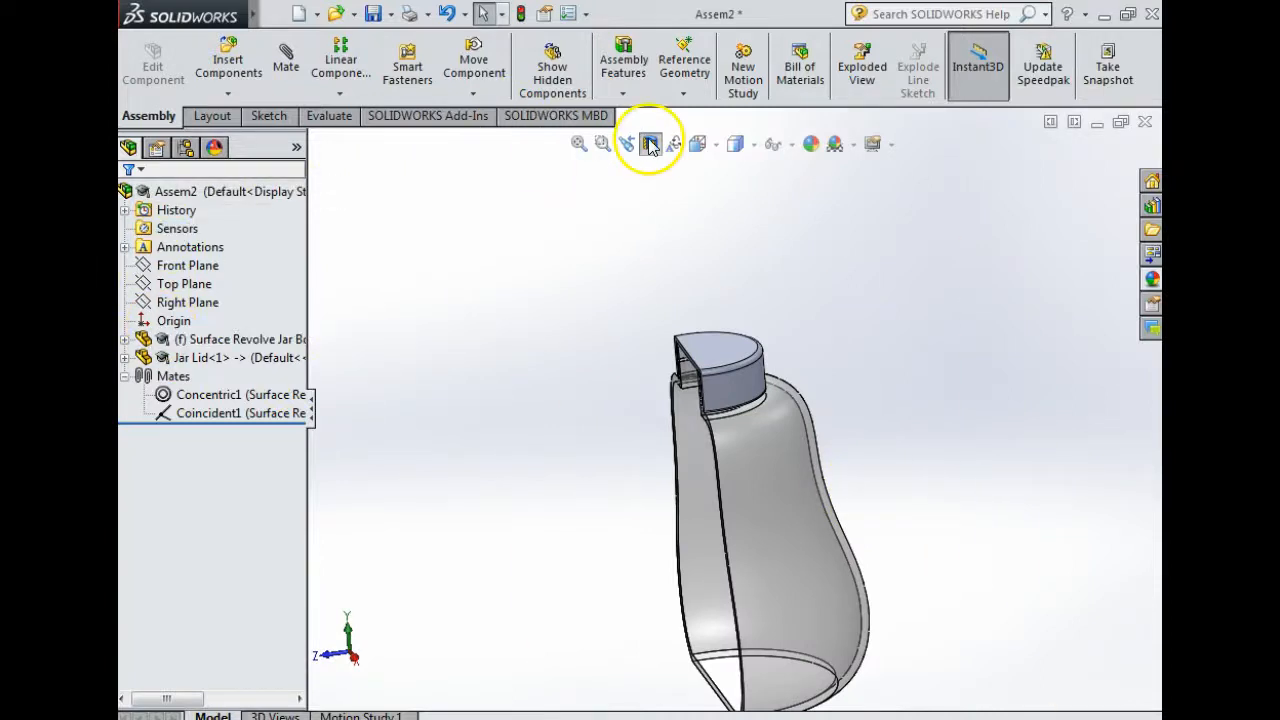
left_click(650, 145)
middle_click_drag(771, 463, 803, 386)
middle_click_drag(700, 391, 729, 431)
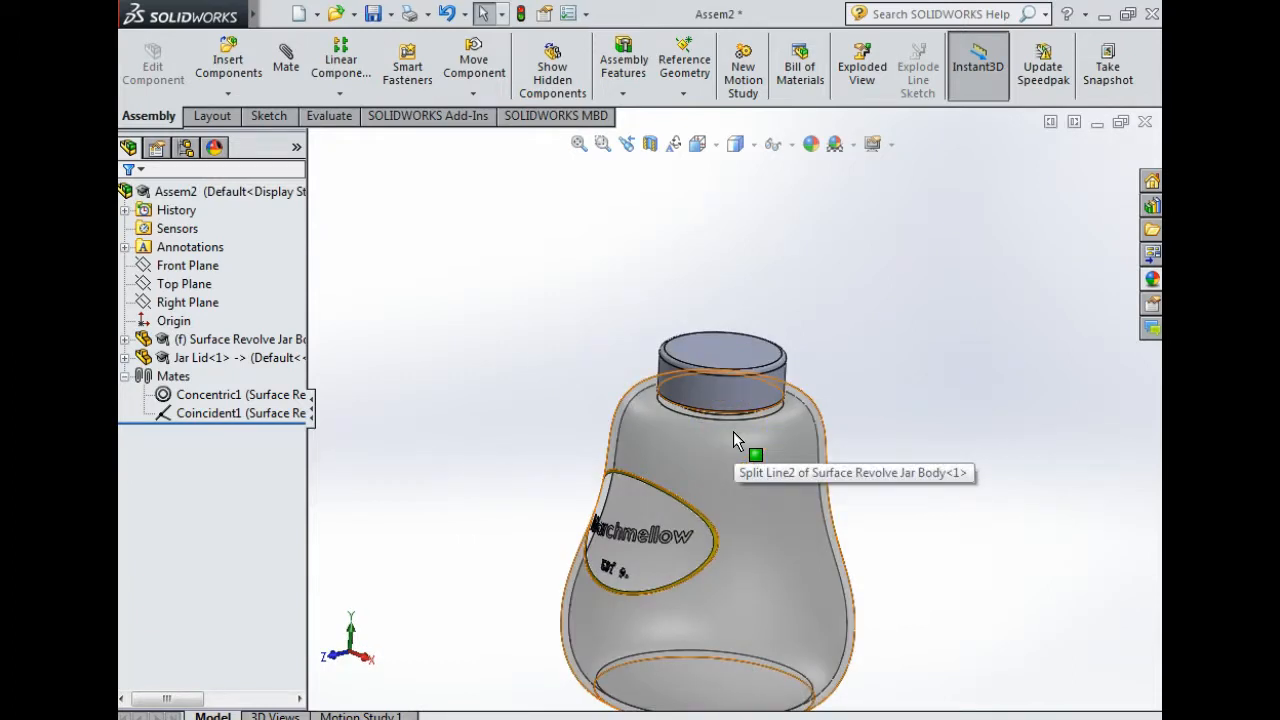
- Open the jar lid as a separate part and apply a Chrome metal appearance to the whole part
right_click(718, 357)
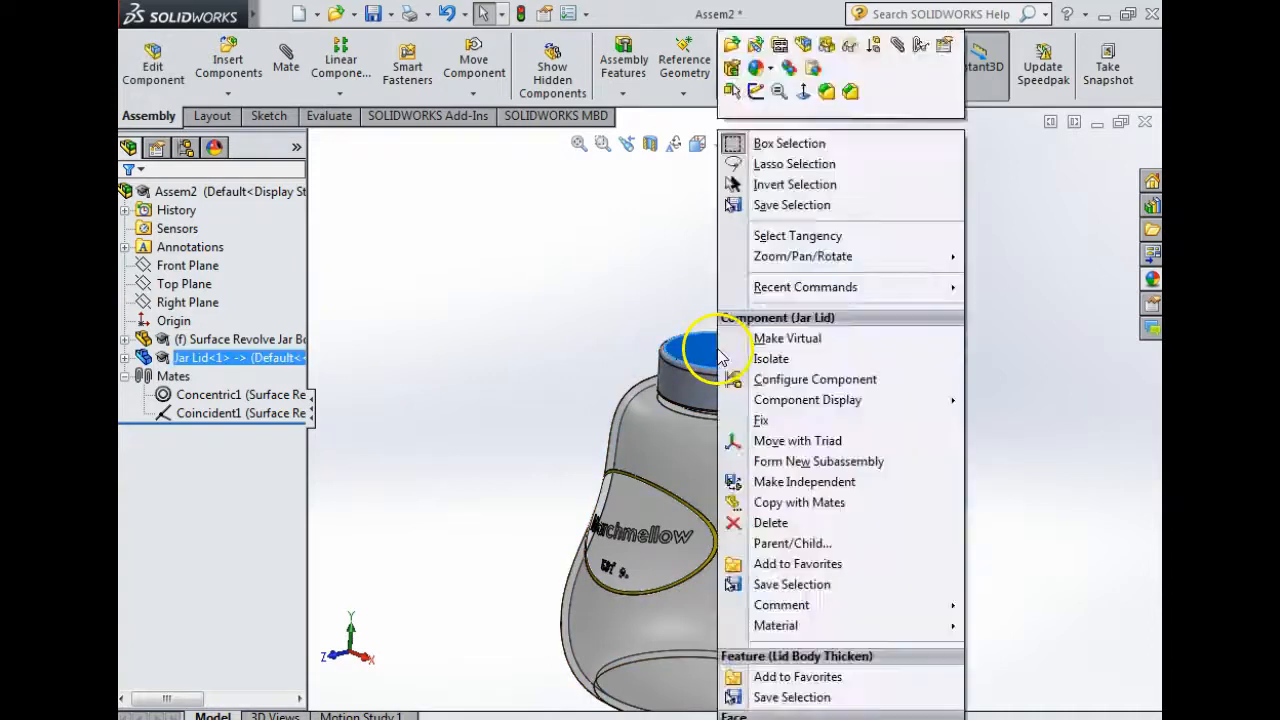
left_click(731, 48)
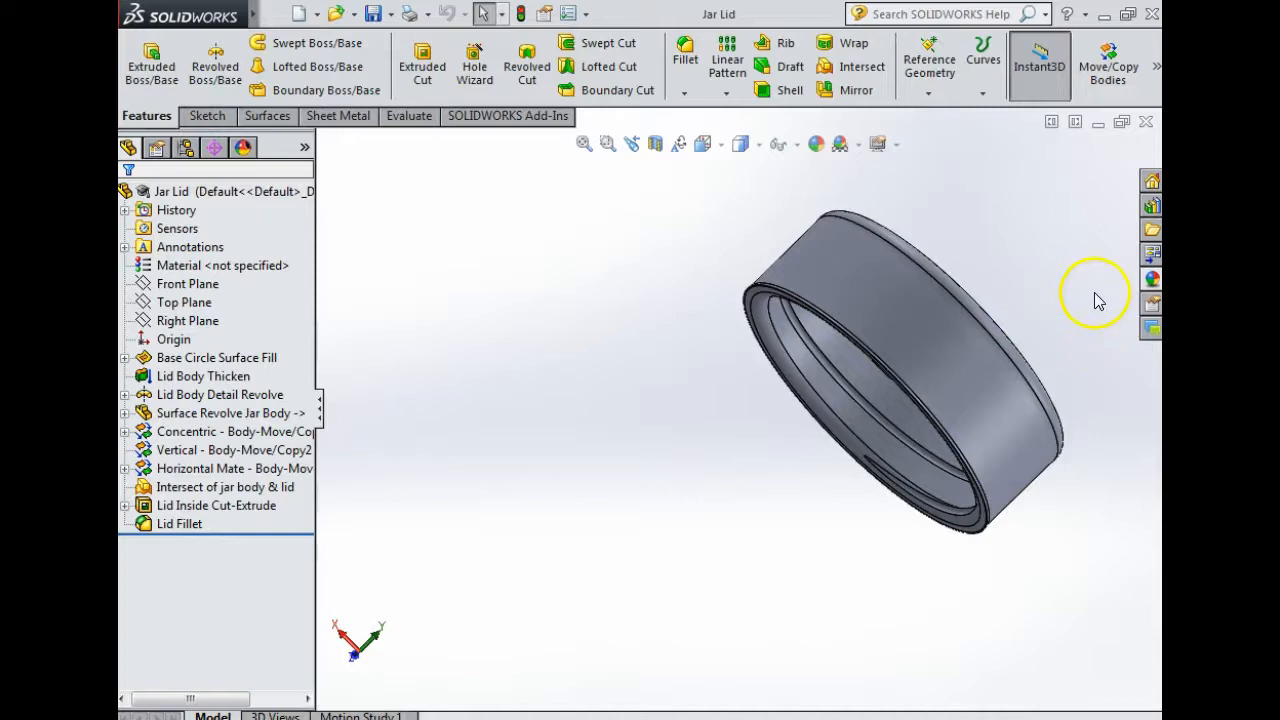
left_click(1153, 282)
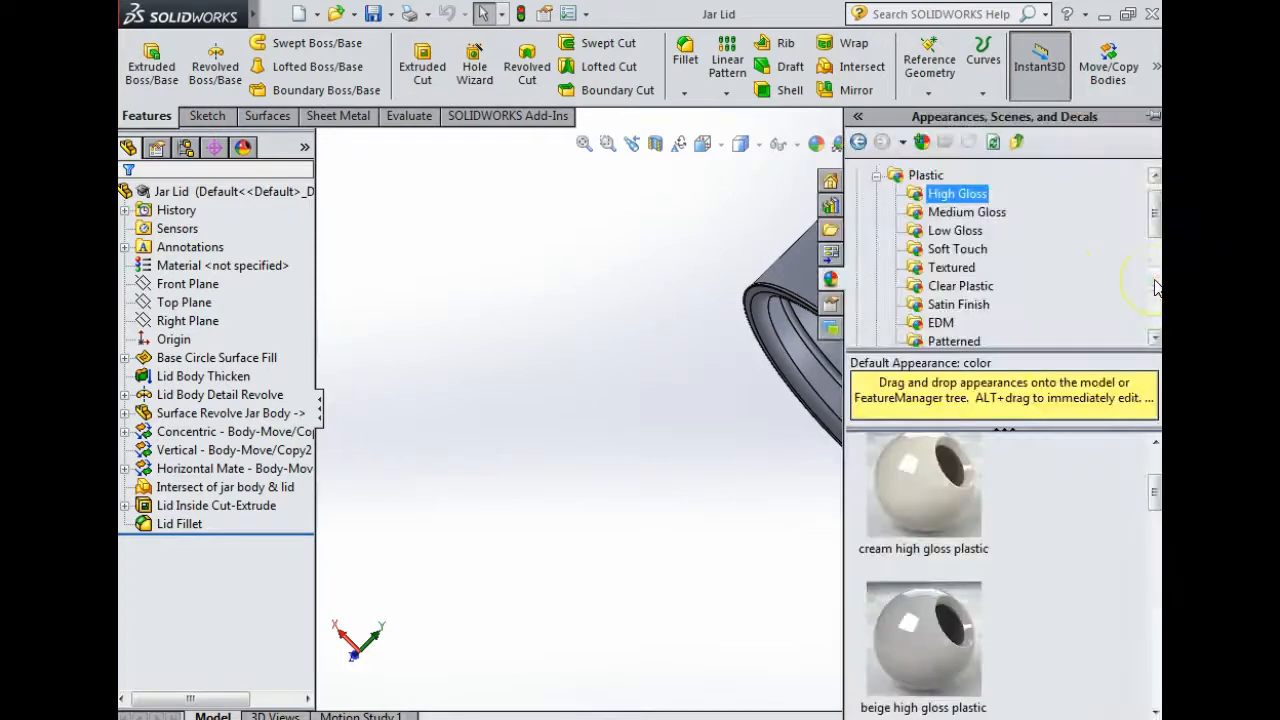
left_click(876, 177)
left_click(876, 194)
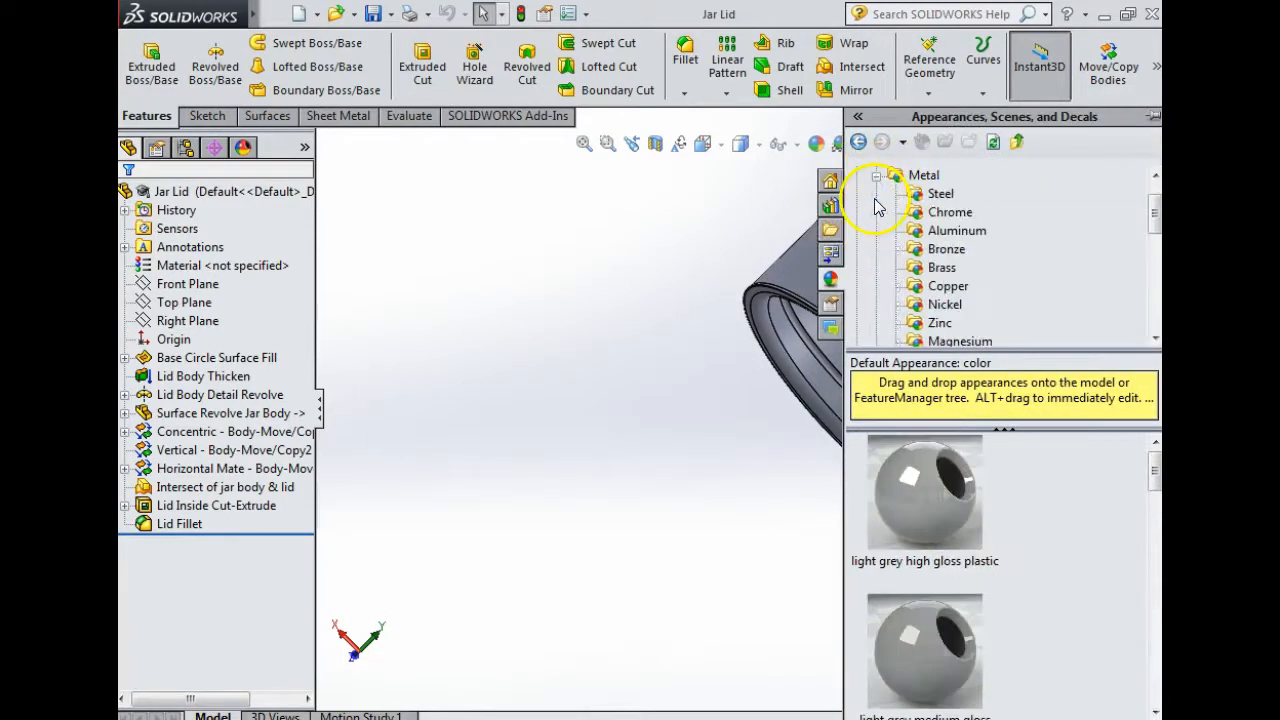
left_click(950, 211)
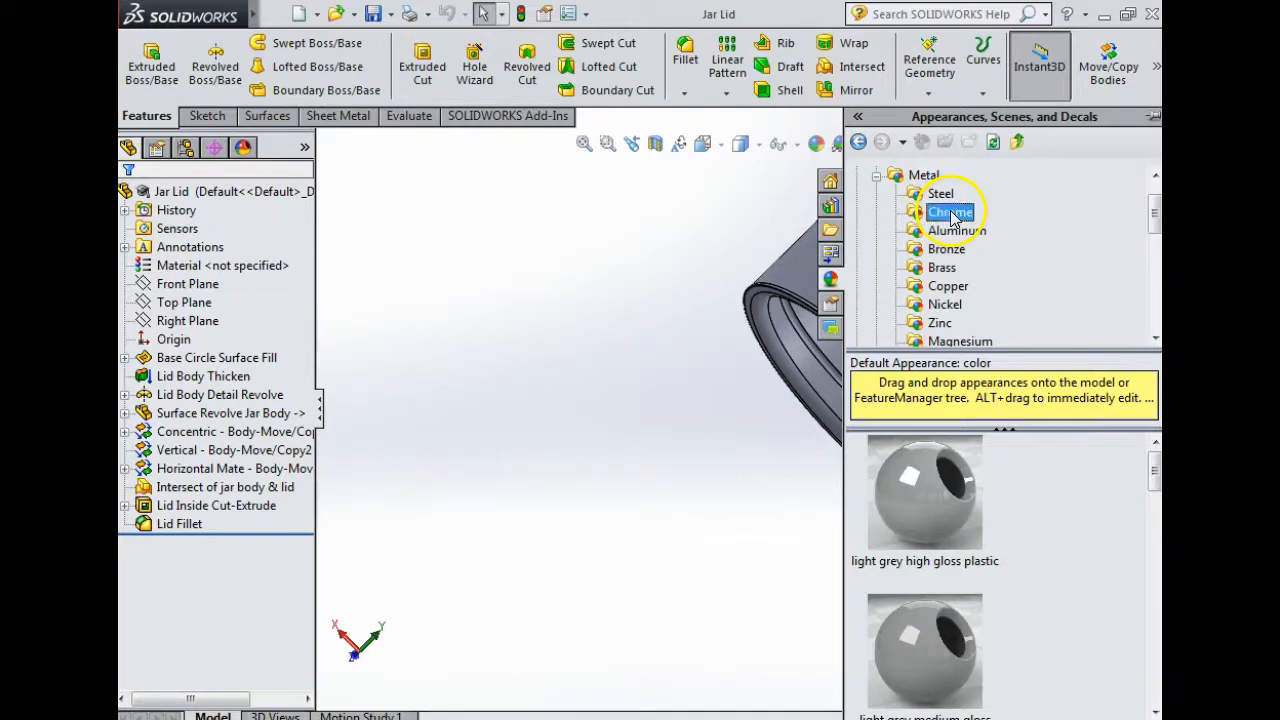
mouse_move(931, 664)
left_mouse_down()
mouse_move(775, 372)
mouse_move(792, 358)
left_mouse_up()
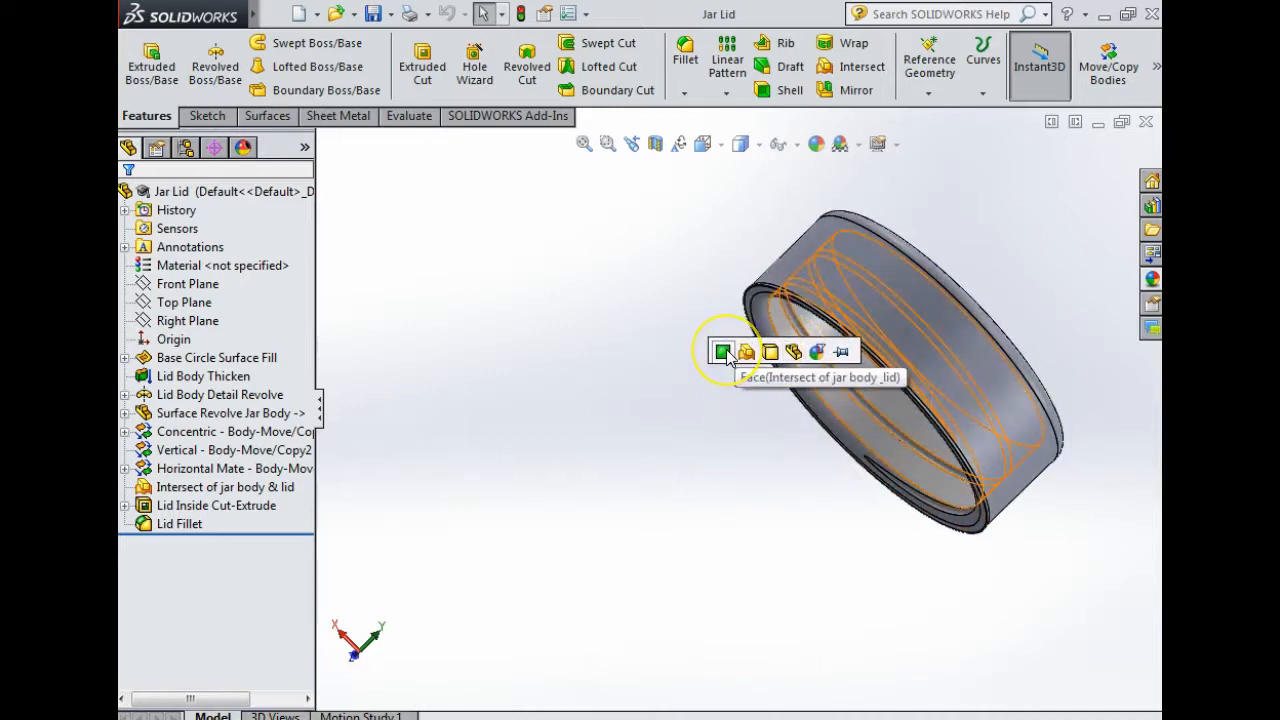
left_click(794, 353)
left_click(785, 508)
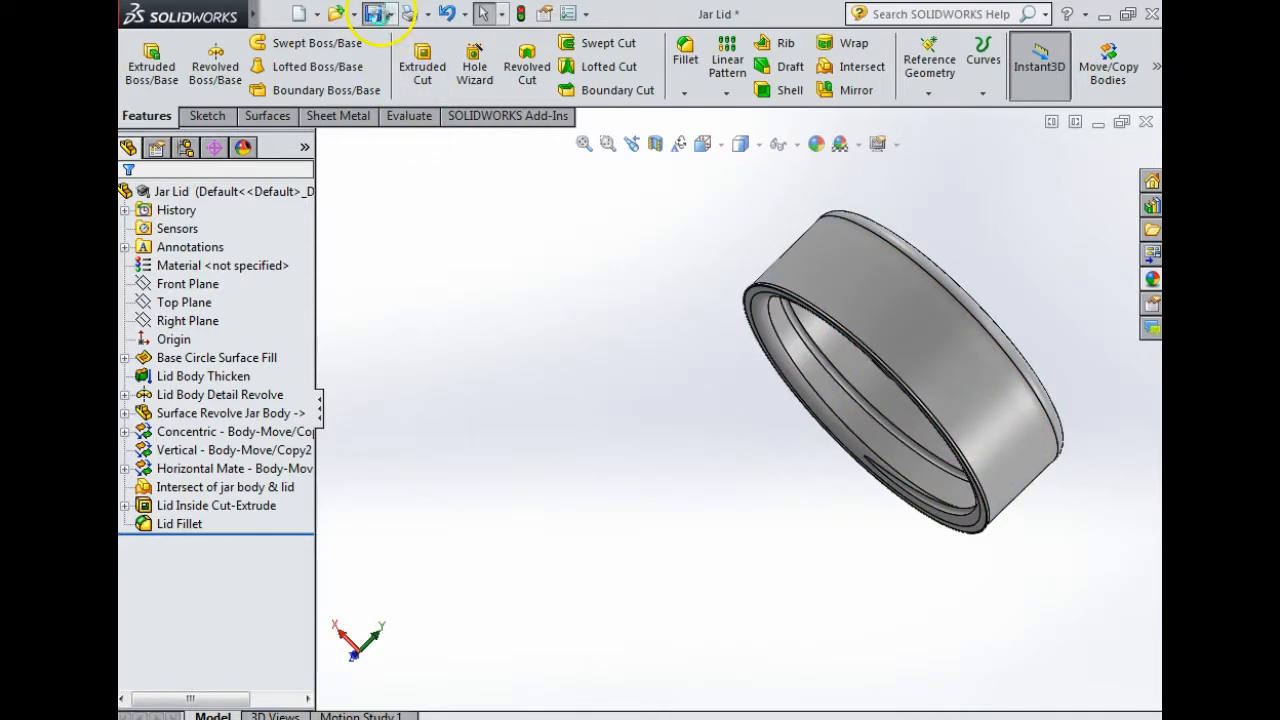
- Save and close the jar lid part, and open the jar body part from the assembly
left_click(1147, 122)
middle_click_drag(771, 466, 806, 471)
right_click(785, 459)
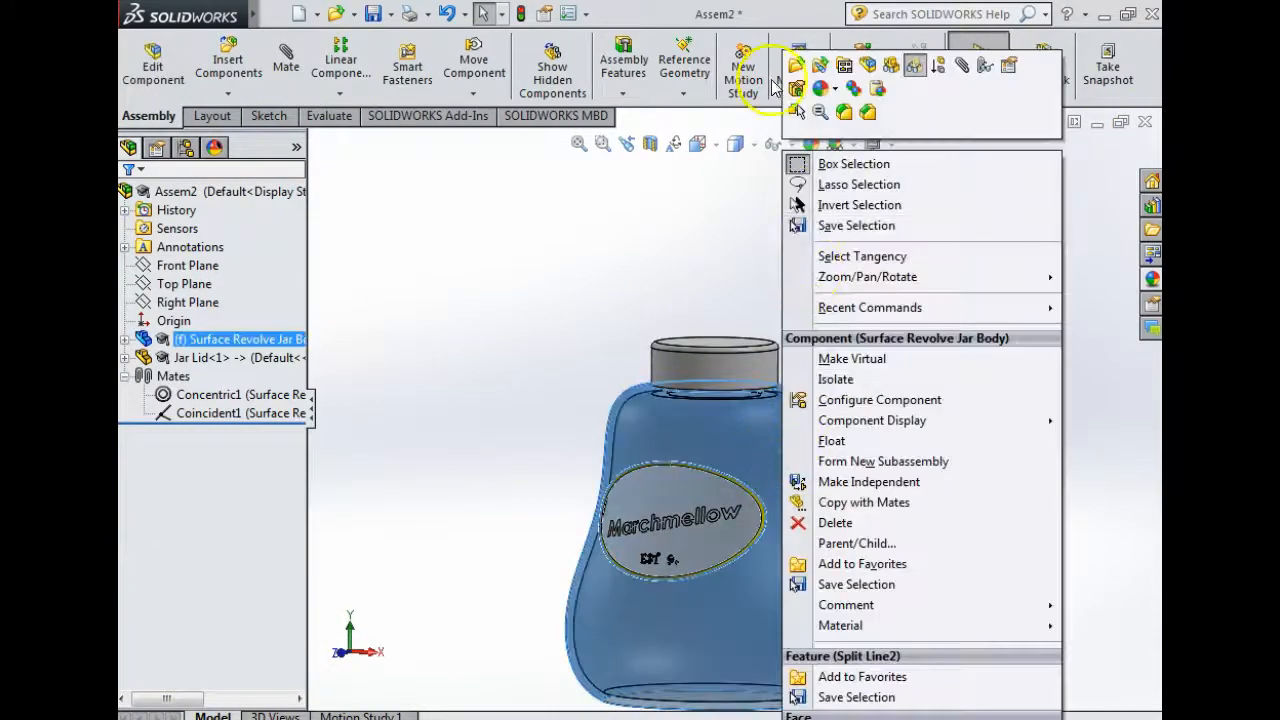
left_click(796, 66)
scroll(1008, 405, "up", 4)
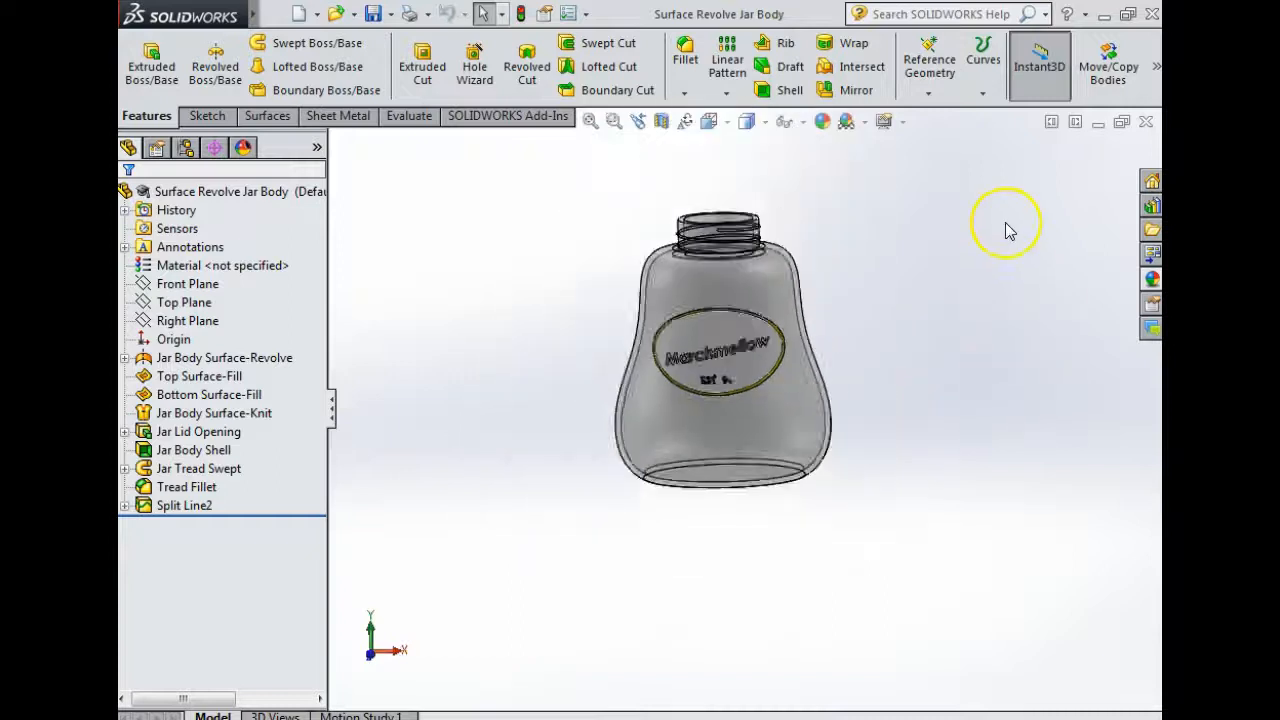
scroll(1006, 229, "down", 2)
- Apply the textured glass appearance "glass frosted 01" to the whole jar body part
left_click(1153, 280)
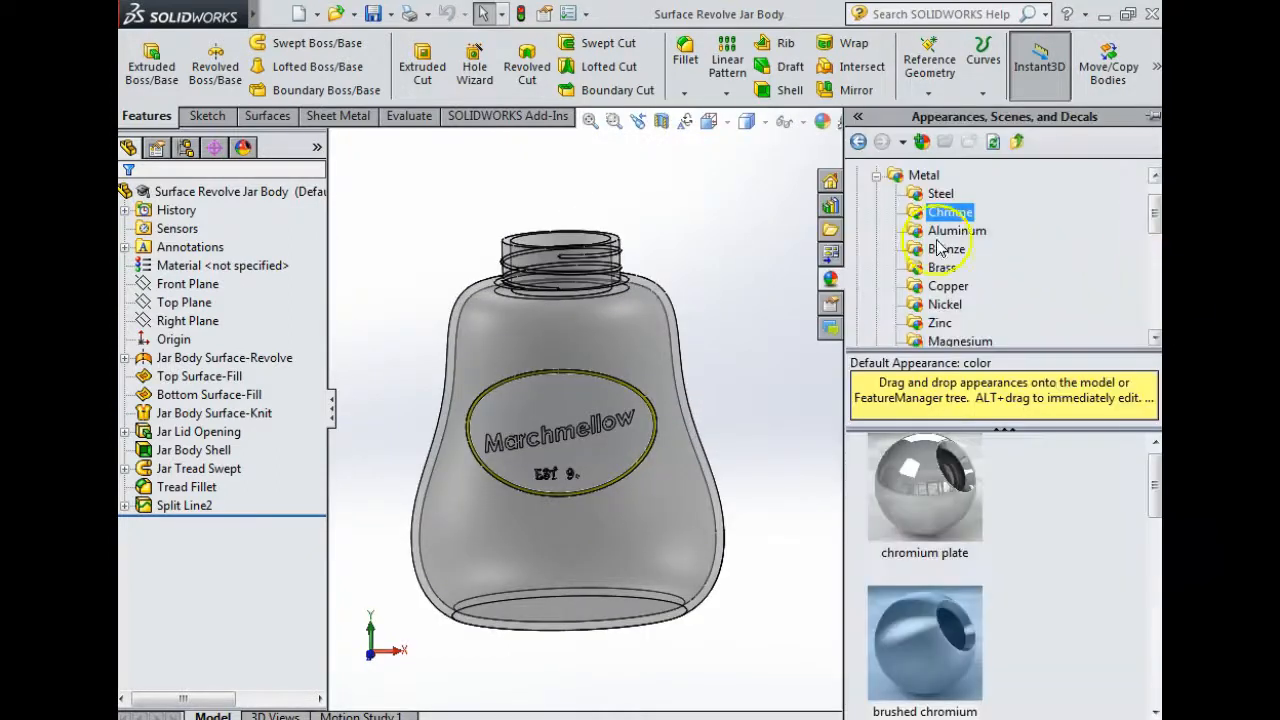
left_click(875, 177)
scroll(943, 275, "up", 1)
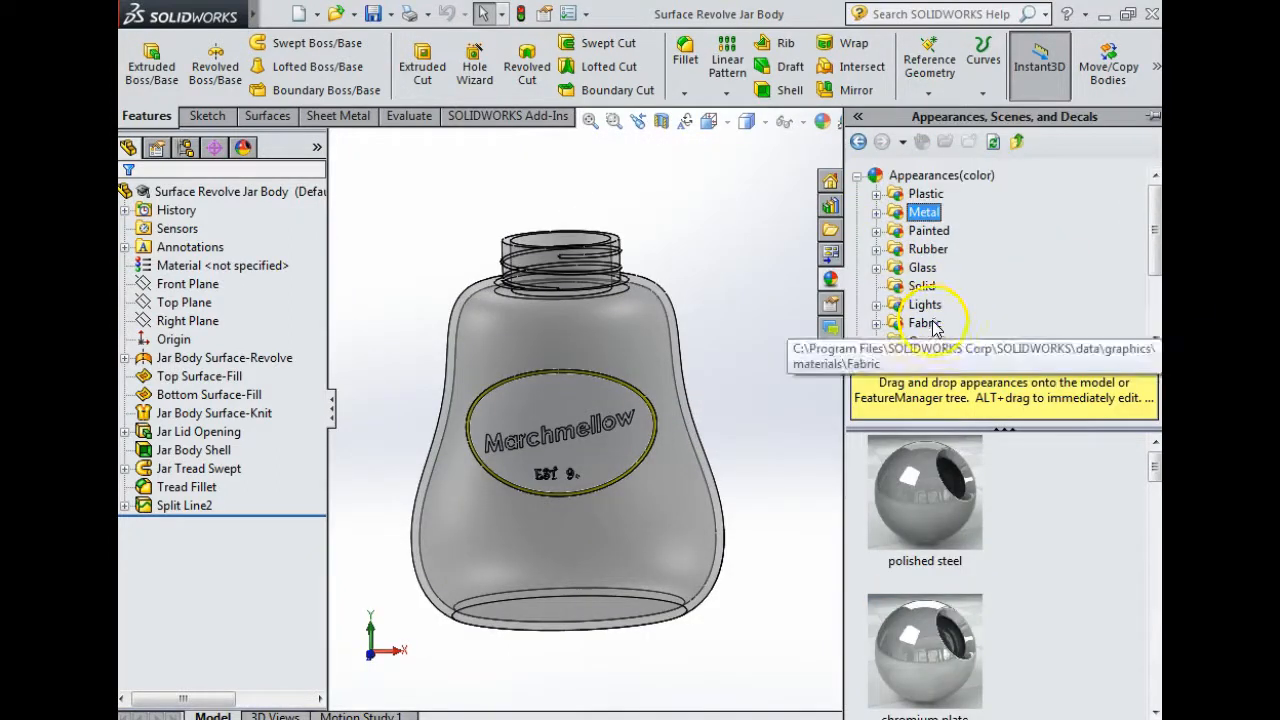
left_click(857, 178)
left_click(857, 178)
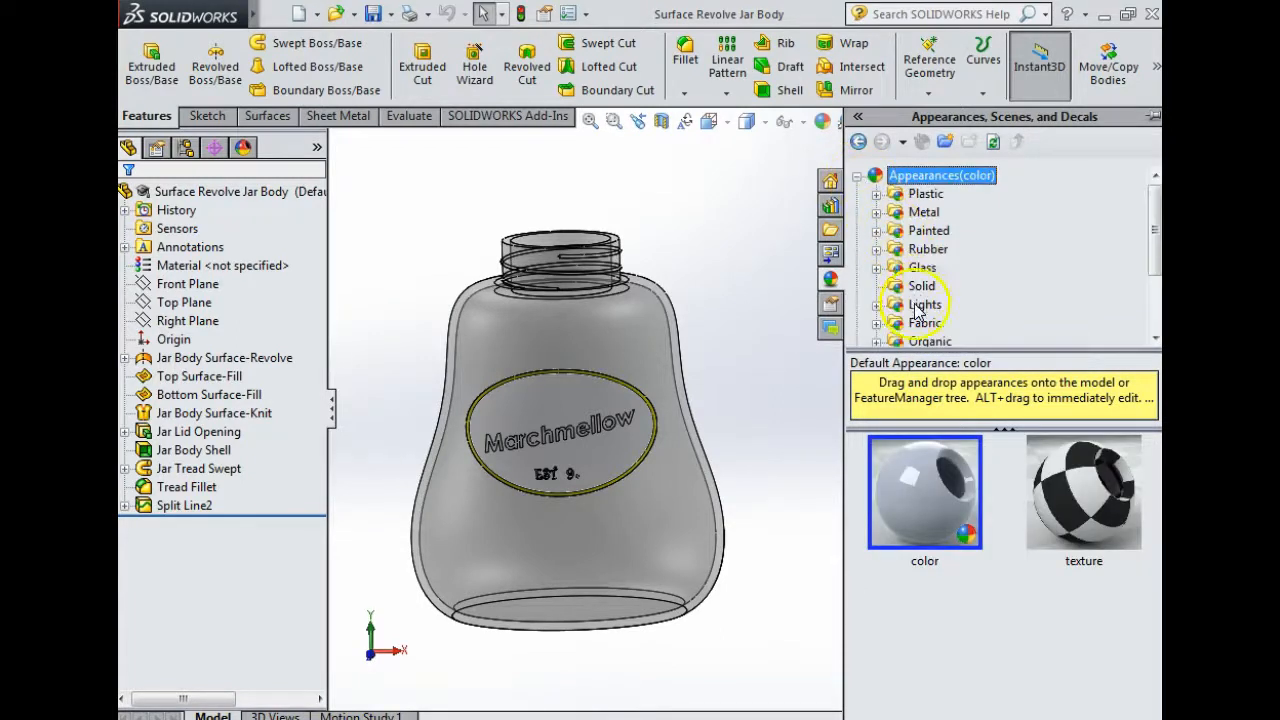
left_click(877, 268)
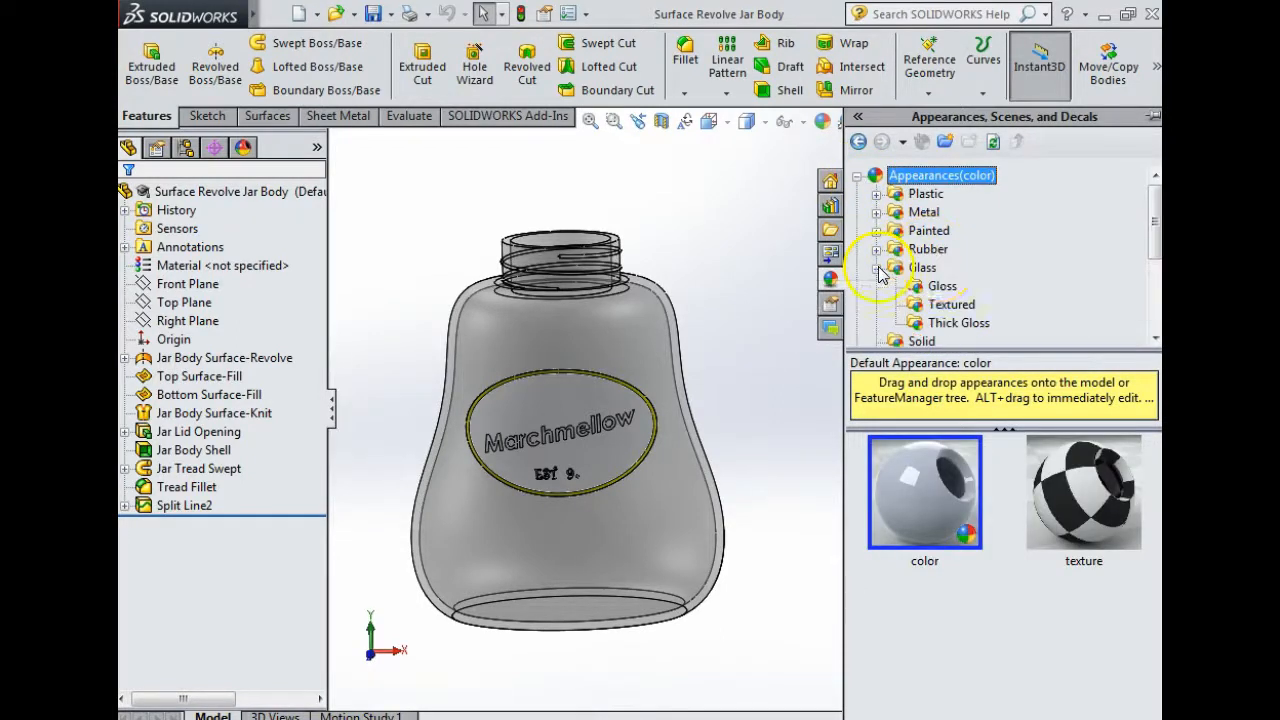
left_click(950, 304)
scroll(977, 662, "down", 1)
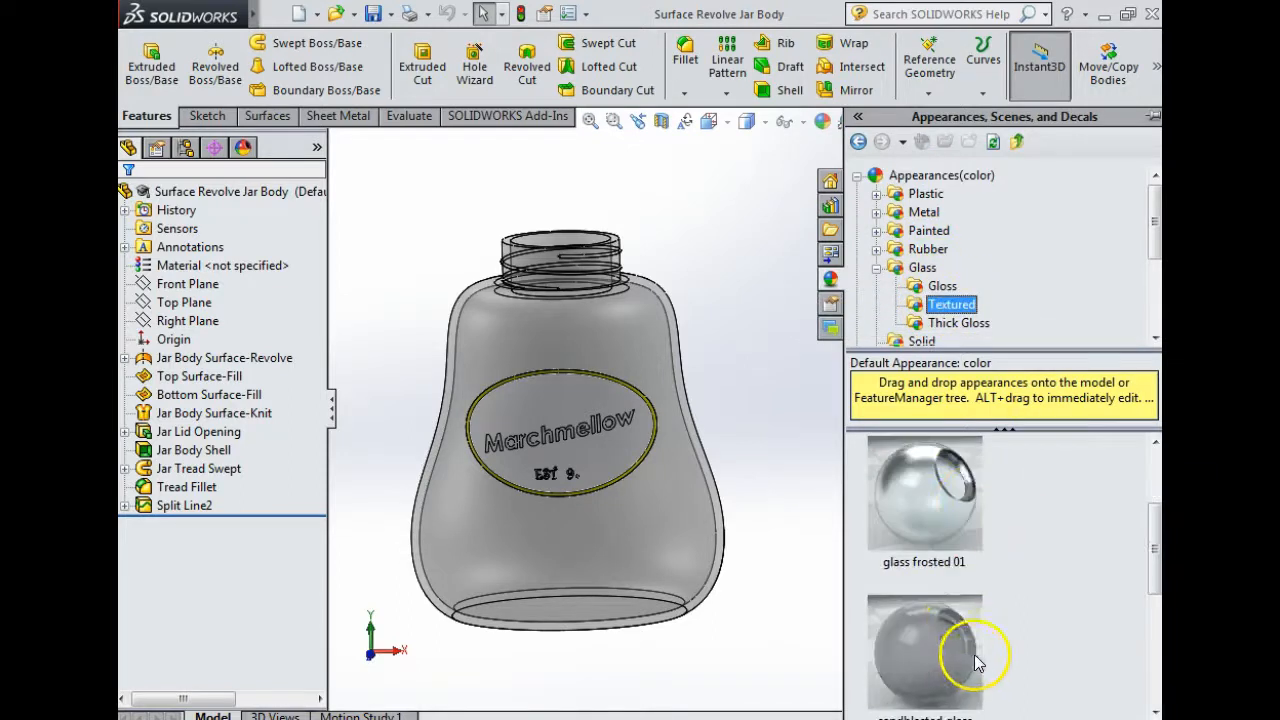
left_click_drag(900, 540, 651, 543)
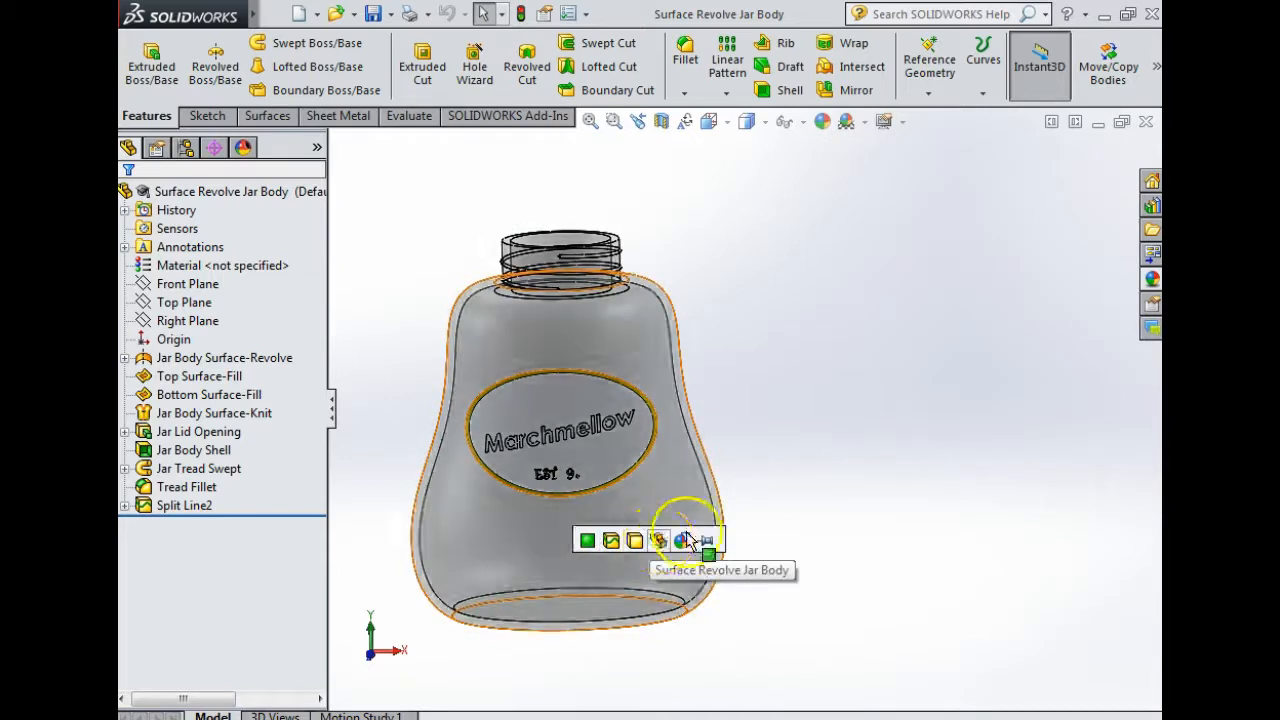
left_click(658, 540)
- Start a face-level colour appearance on the letter M of "Marchmellow" on the jar label and set it to red
middle_click_drag(837, 450, 790, 494)
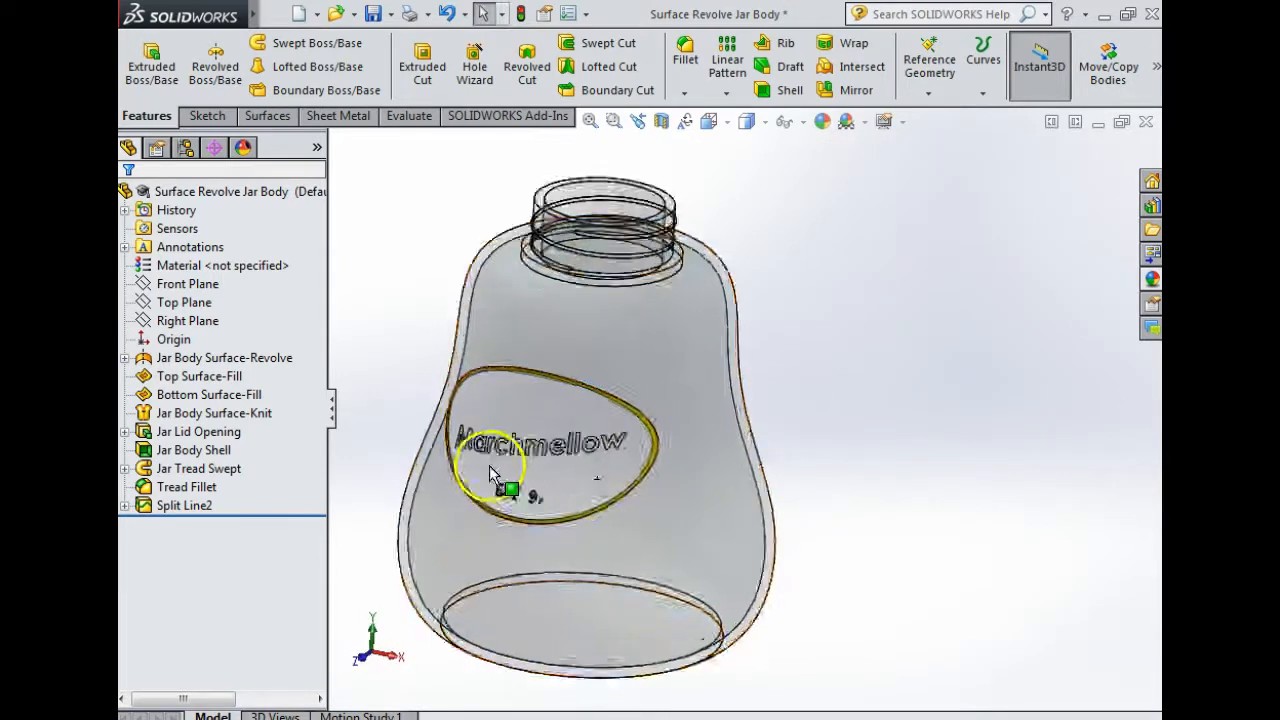
scroll(571, 429, "down", 6)
right_click(438, 322)
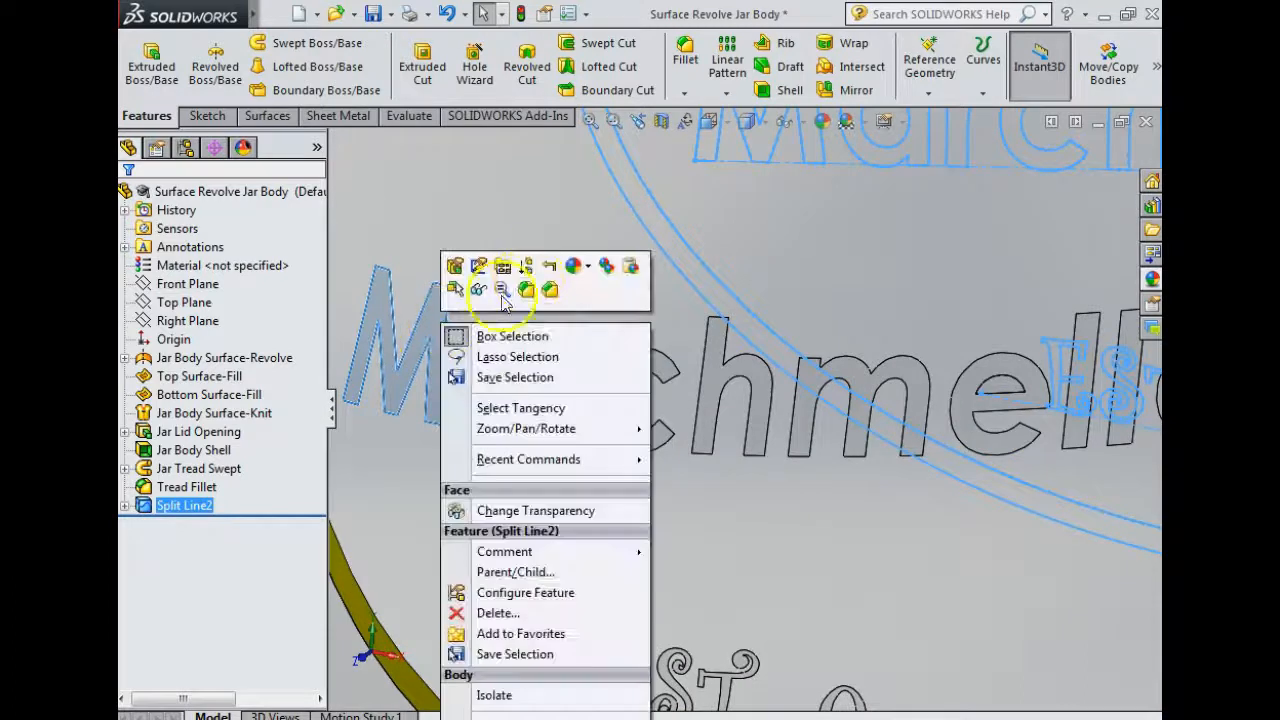
left_click(573, 265)
left_click(598, 306)
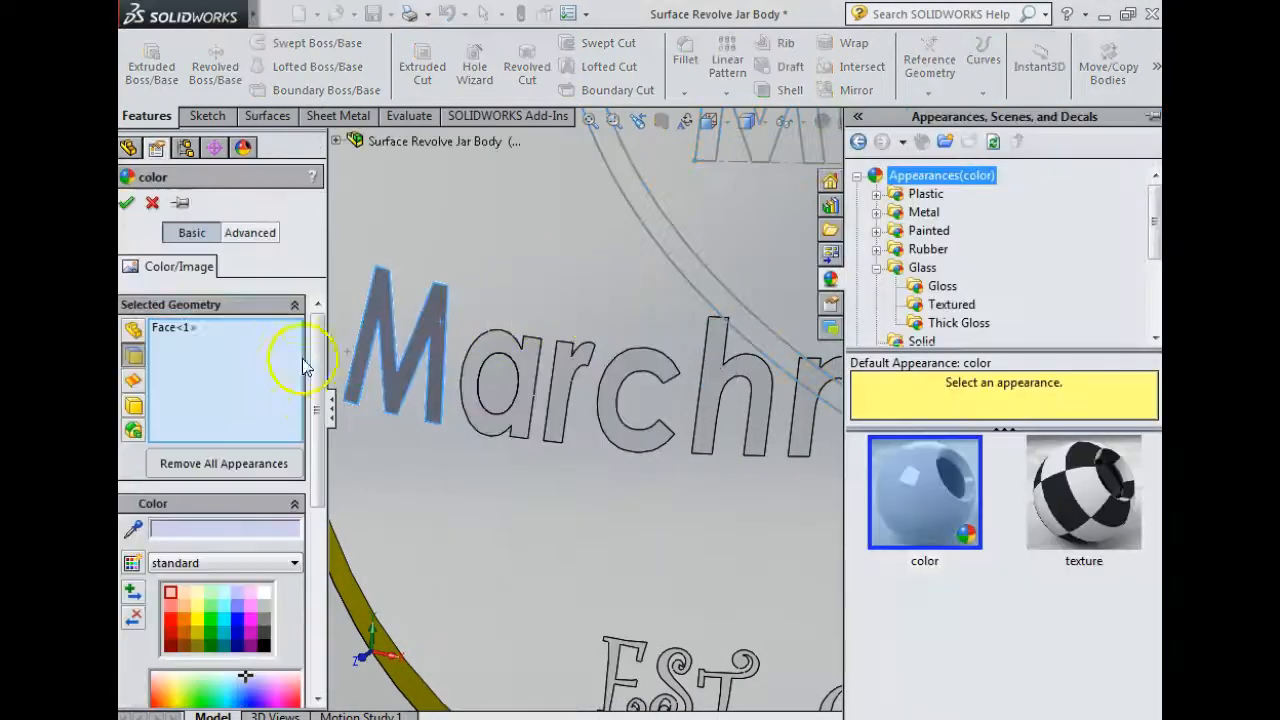
left_click(179, 618)
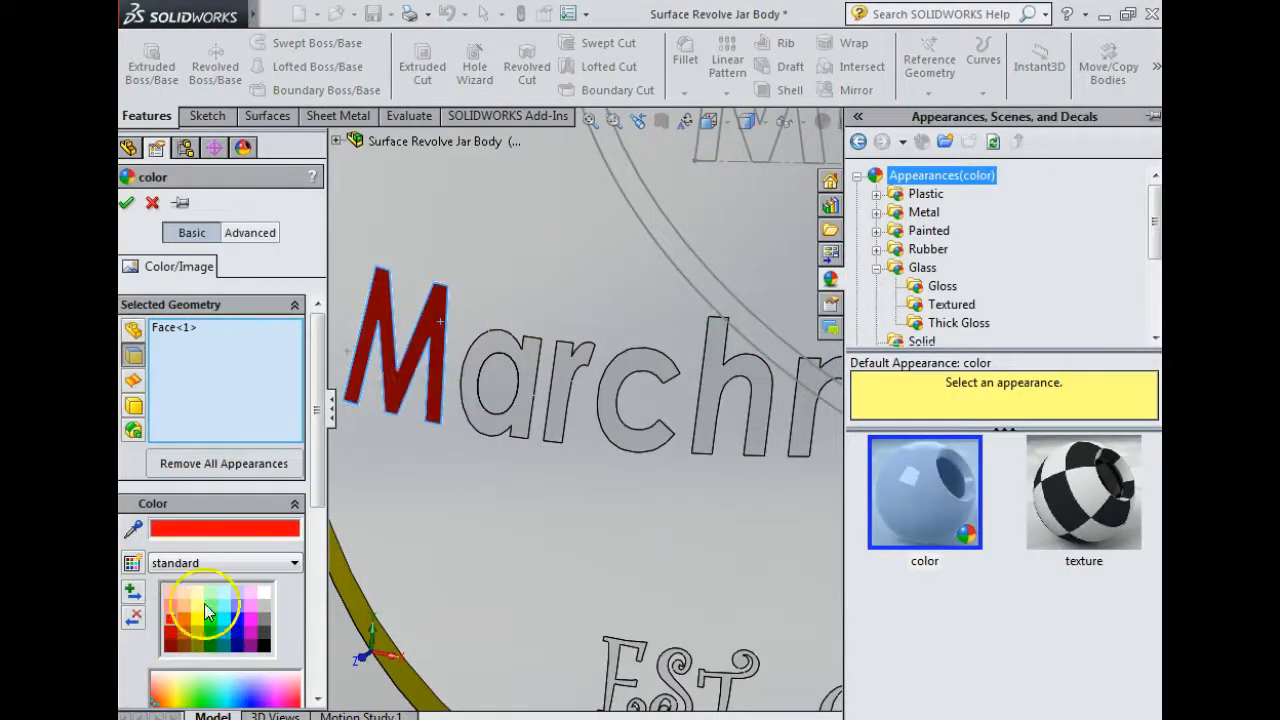
- Add the label letters "a", "r", "c", "h", "m" and "e" of "Marchmellow" to the red colour selection
left_click(473, 360)
left_click(564, 369)
left_click(629, 367)
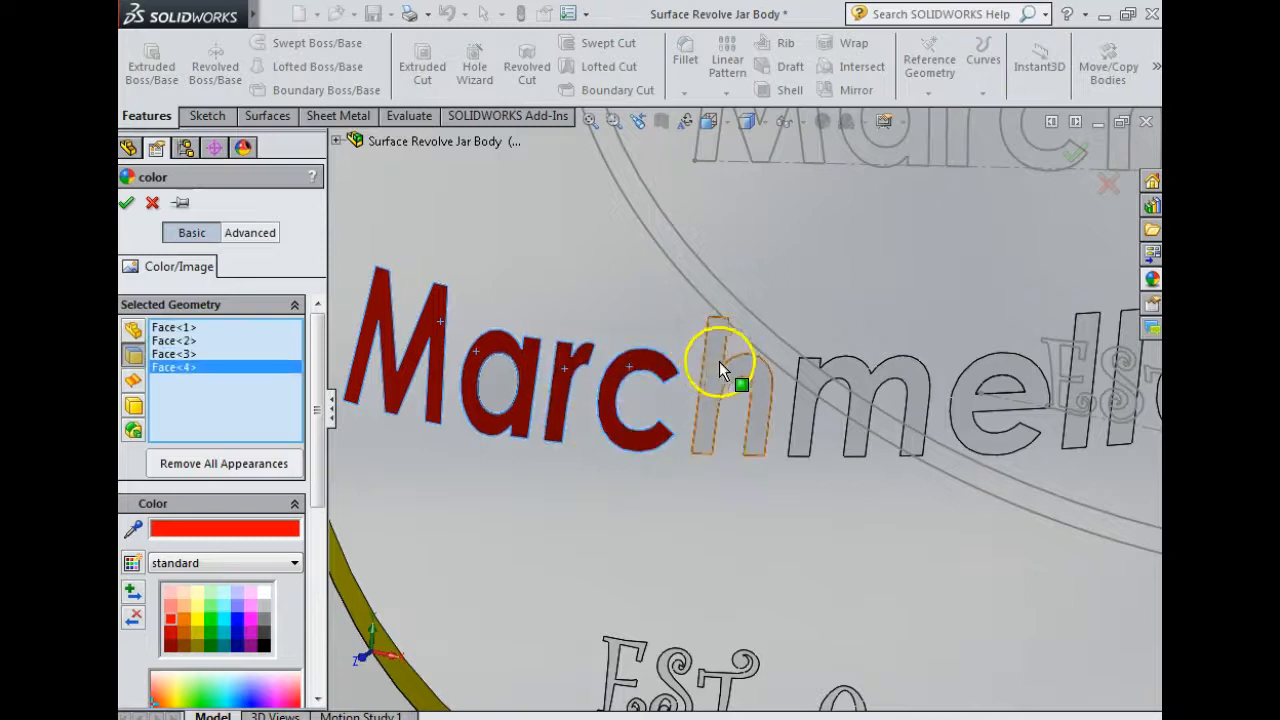
left_click(714, 361)
left_click(800, 384)
left_click(1004, 391)
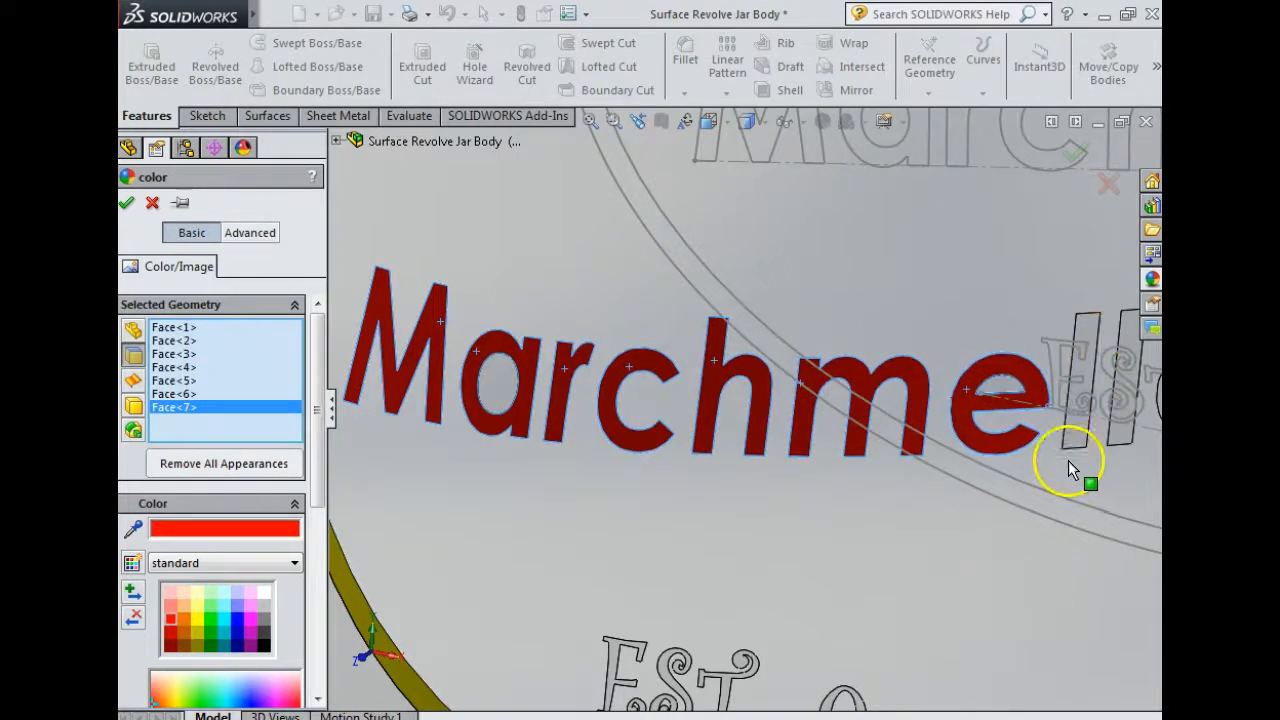
- Add the remaining letters "l", "l", "o" and "w" of "Marchmellow" to the red colour selection
scroll(1040, 420, "up", 3)
scroll(836, 411, "down", 5)
left_click(755, 332)
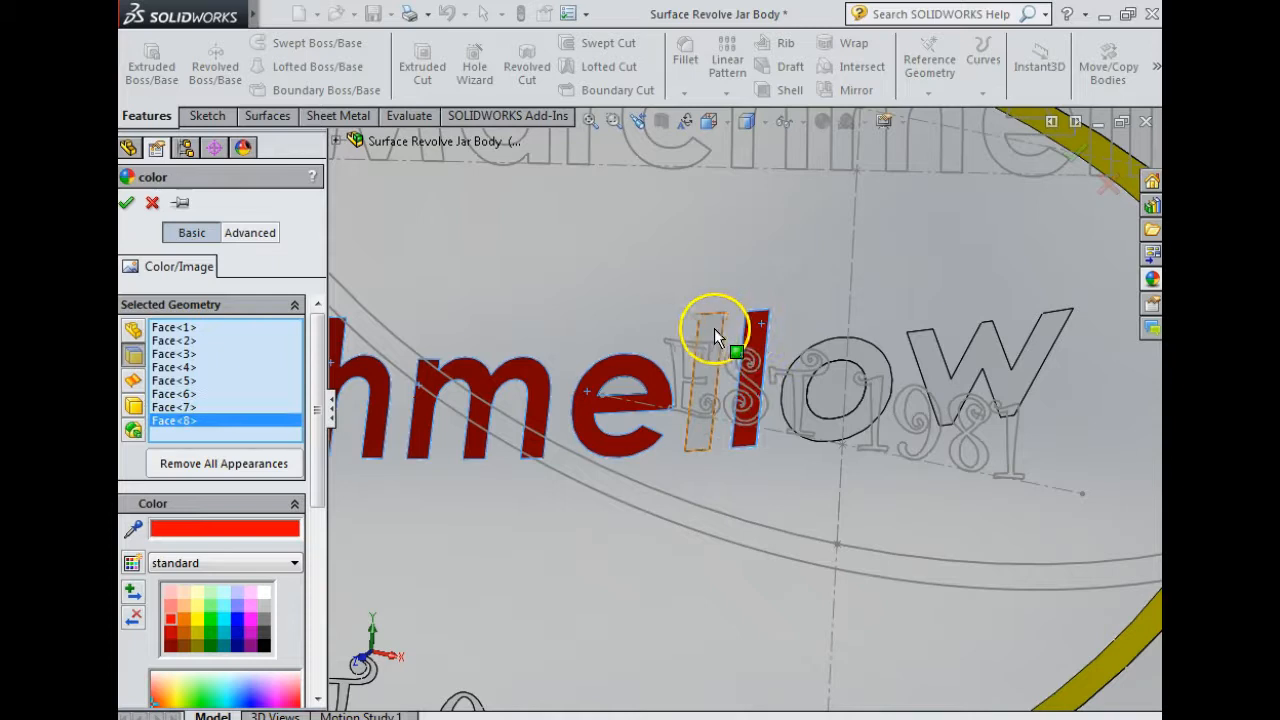
left_click(717, 330)
left_click(859, 354)
left_click(930, 354)
- Add the three letters of "EST" beneath the brand name to the red colour selection
scroll(970, 537, "up", 5)
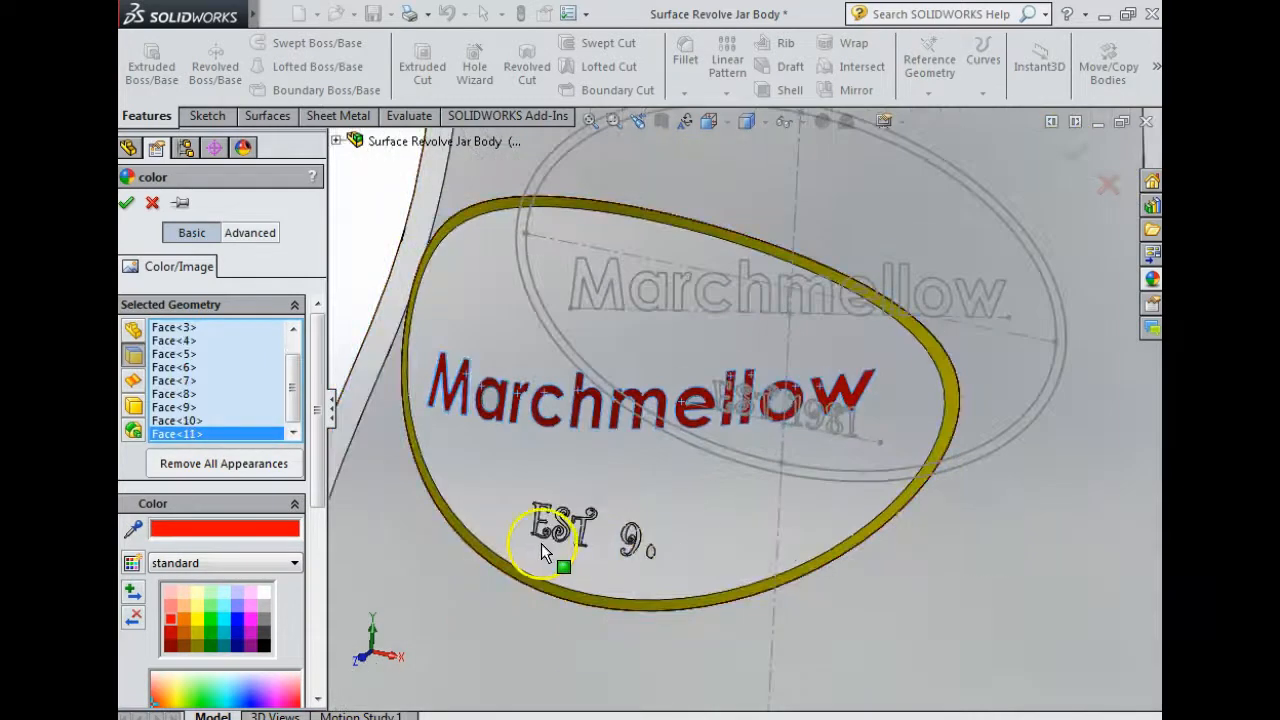
scroll(560, 500, "down", 3)
scroll(577, 446, "down", 3)
left_click(621, 400)
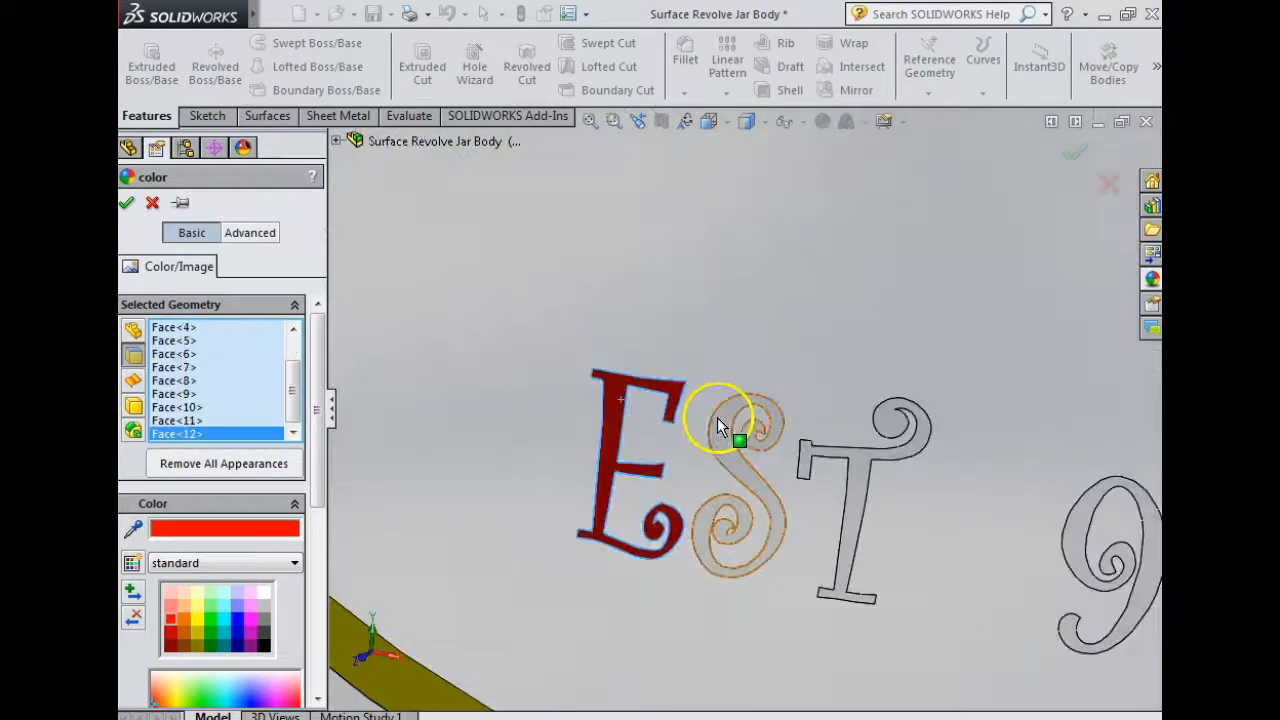
left_click(717, 425)
left_click(855, 455)
- Add the "9" and the dot beside "EST" to the red faces and apply the colour
scroll(950, 538, "up", 3)
scroll(908, 474, "down", 4)
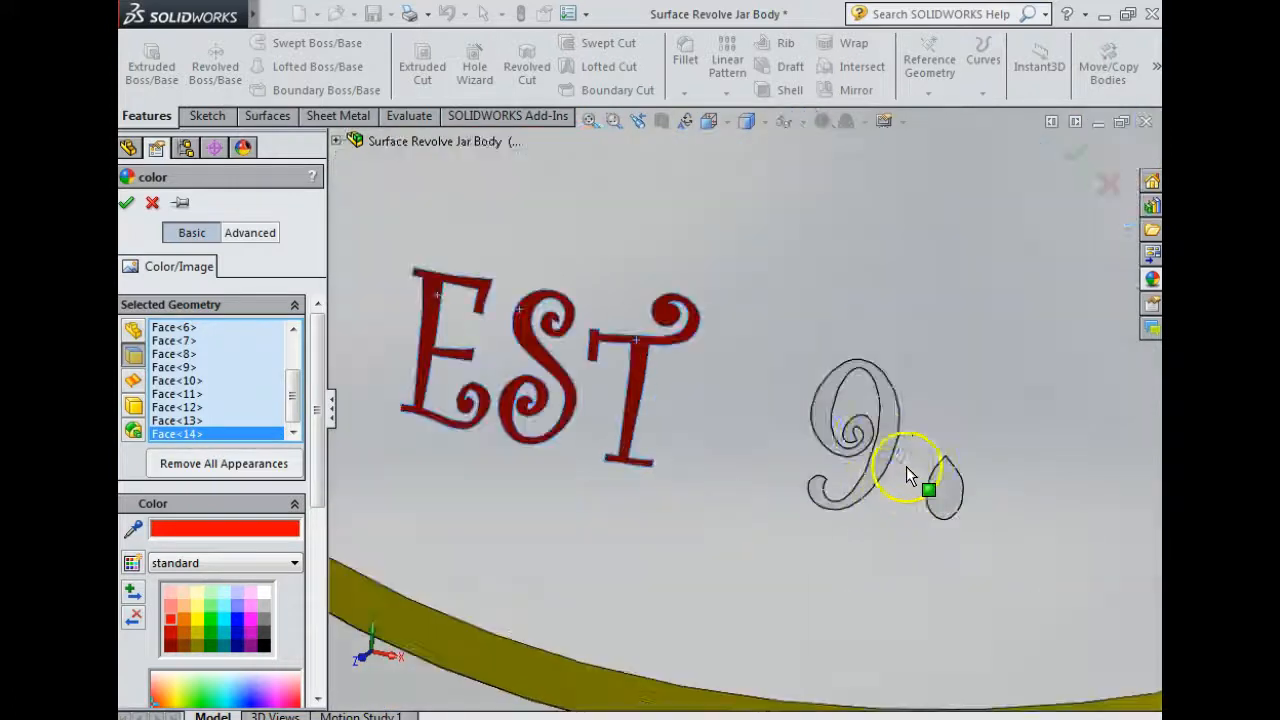
left_click(886, 430)
left_click(957, 494)
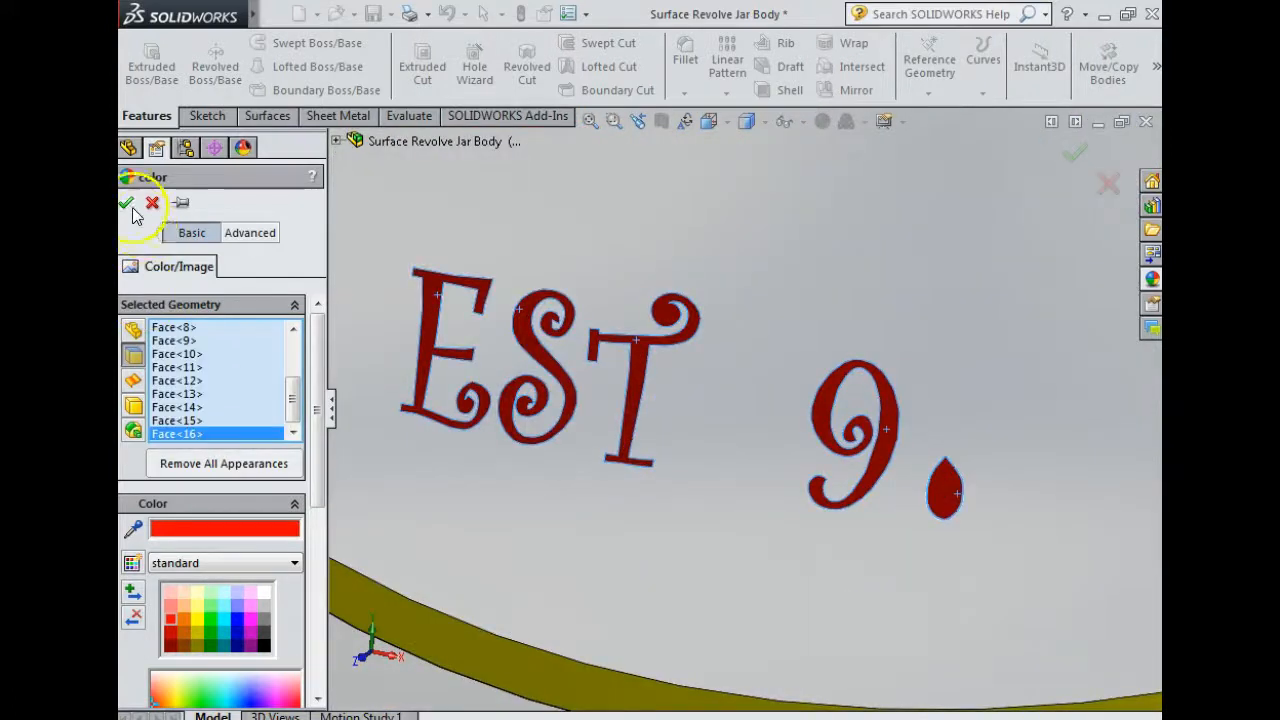
left_click(126, 203)
- Save and close the jar body part, and view the coloured jar and lid in the assembly
scroll(757, 429, "up", 8)
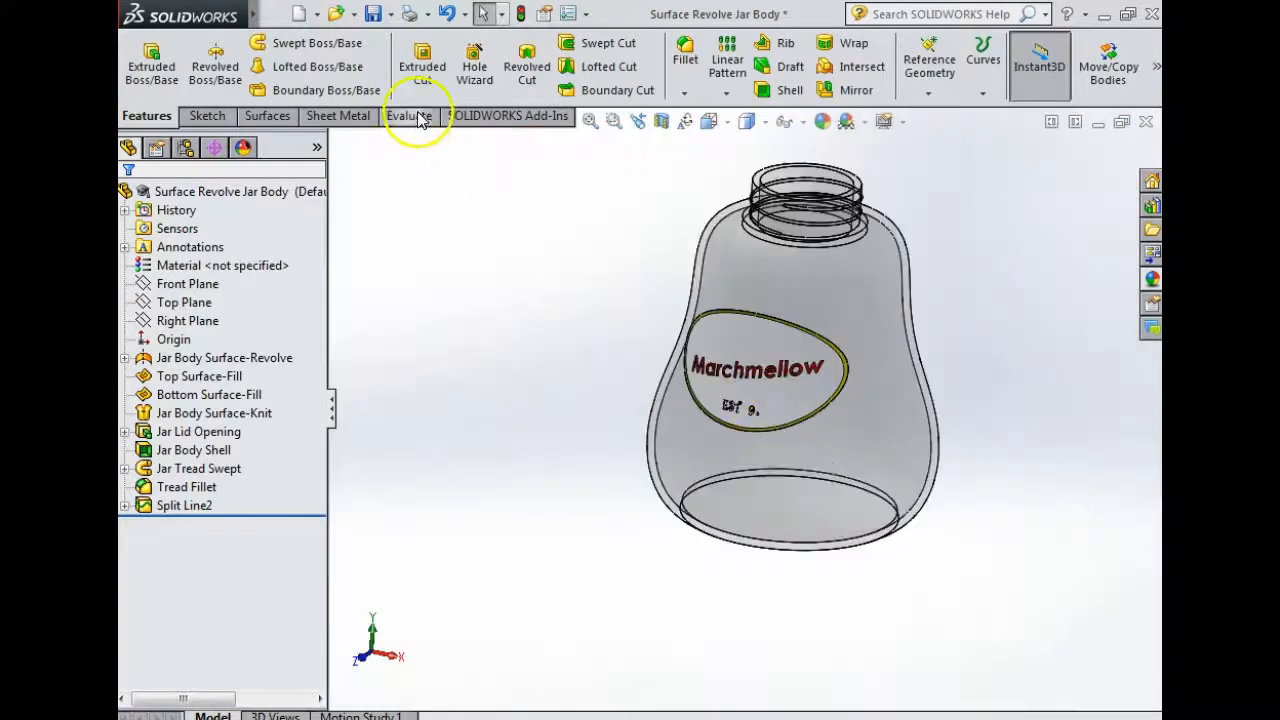
left_click(374, 13)
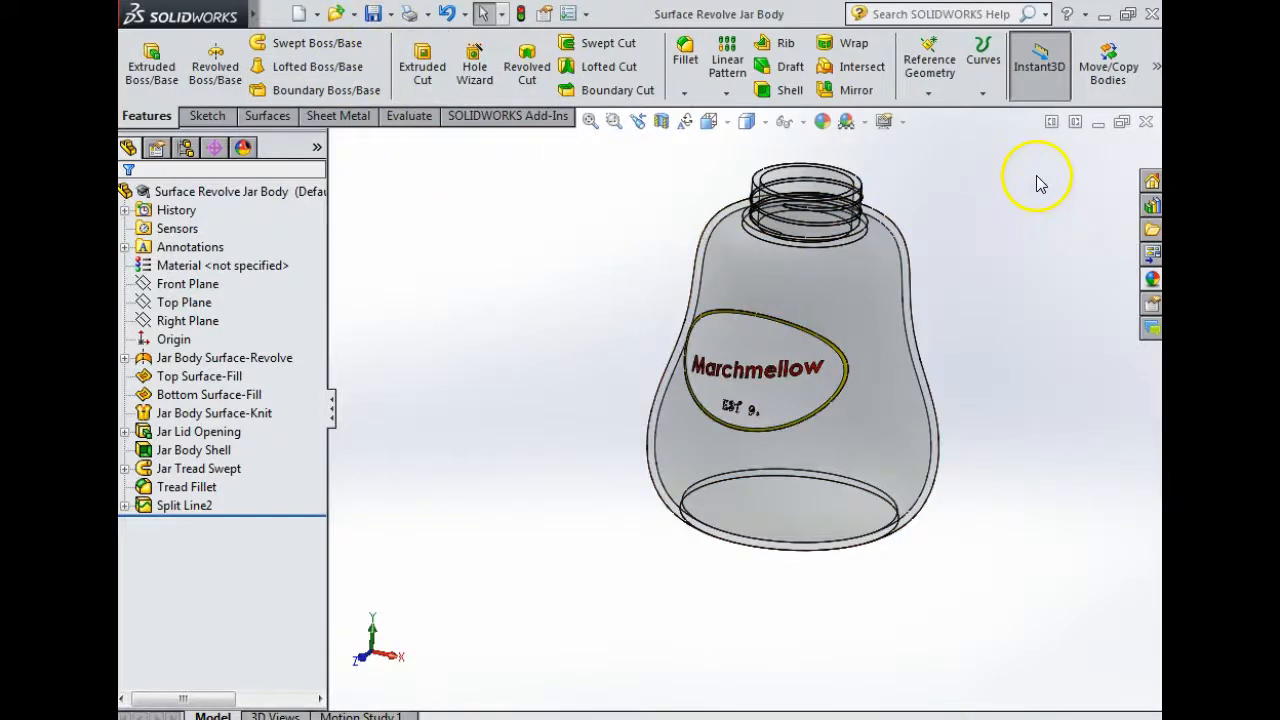
left_click(1145, 122)
middle_click_drag(986, 380, 697, 582)
middle_click_drag(983, 380, 930, 370)
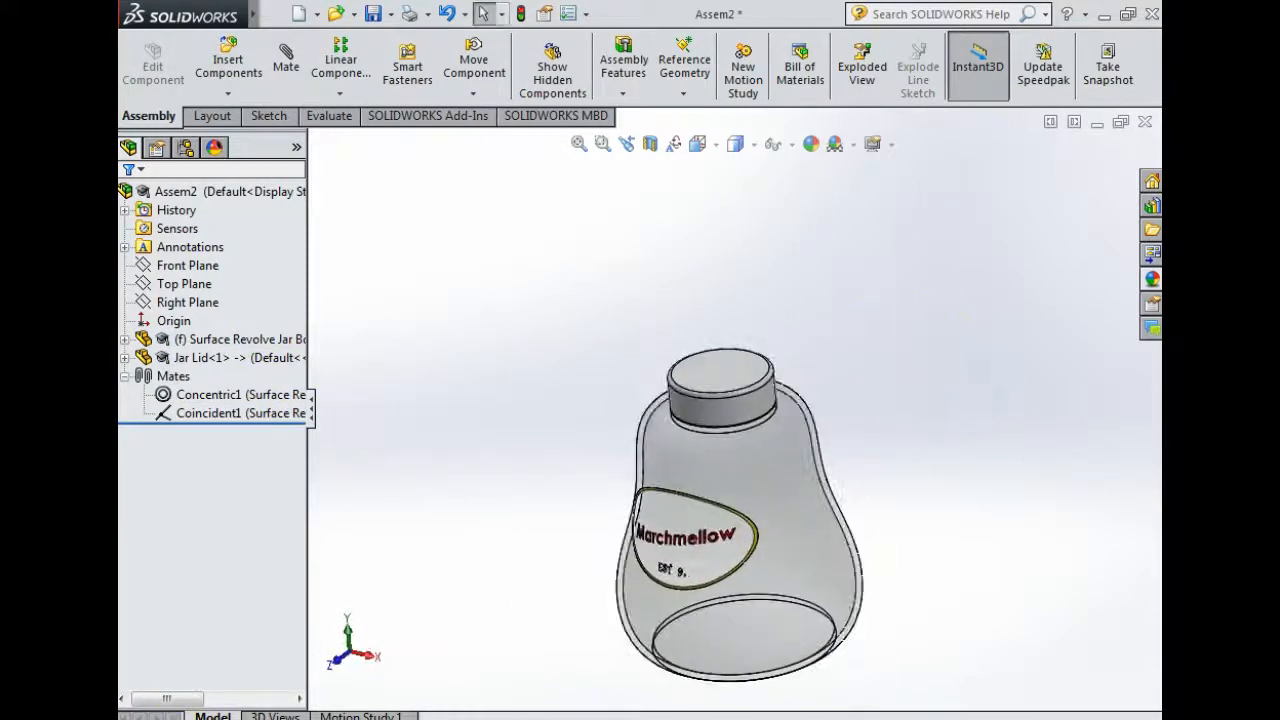